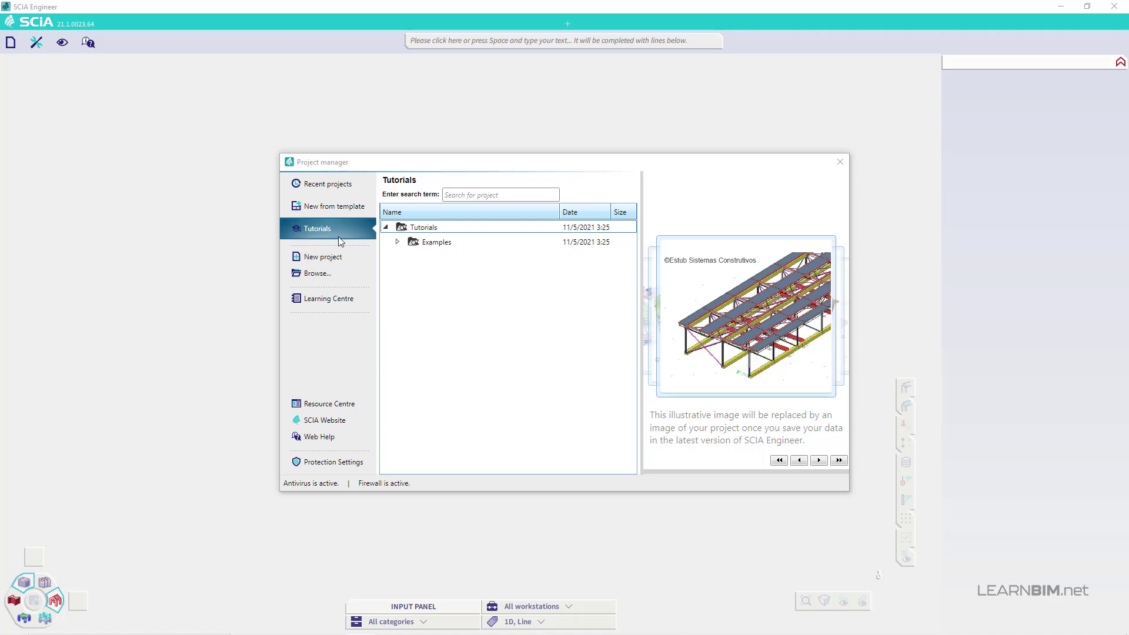
- Browse the tutorial example projects, previewing the 1D concrete member and Foot Bridge combinations files
{"action": "left_click", "coordinate": [398, 241]}
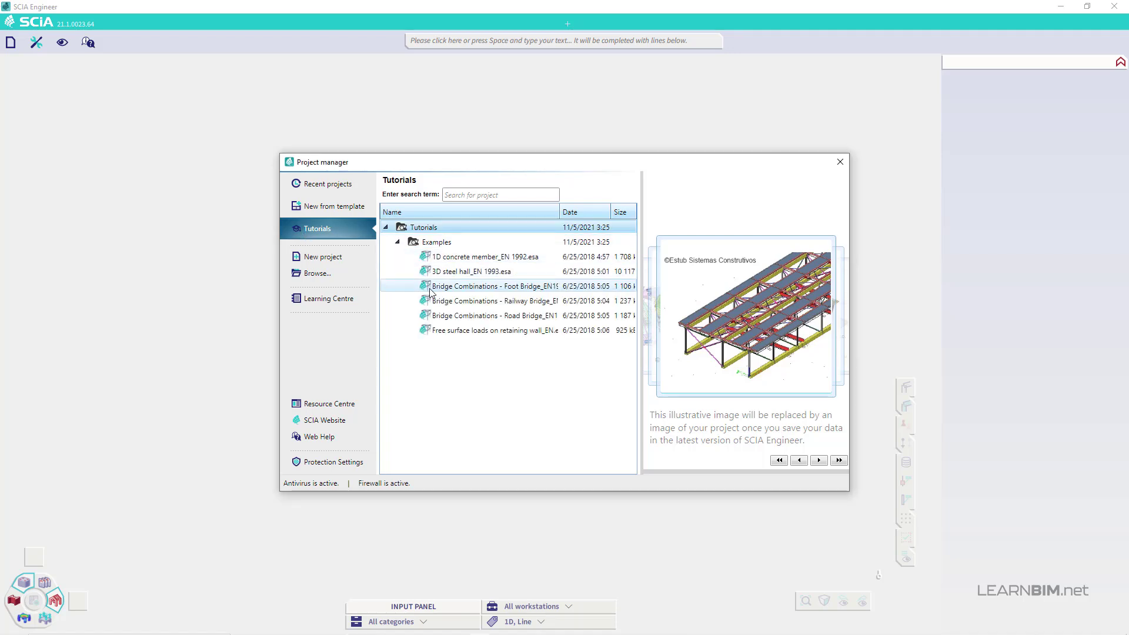
{"action": "left_click", "coordinate": [432, 258]}
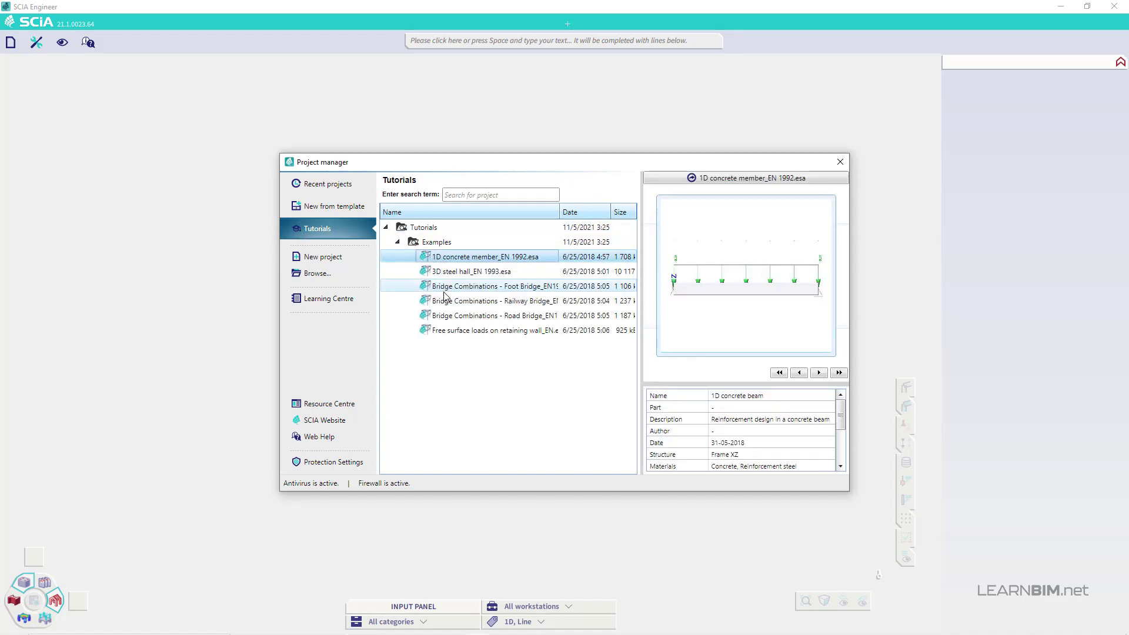
{"action": "left_click", "coordinate": [444, 290]}
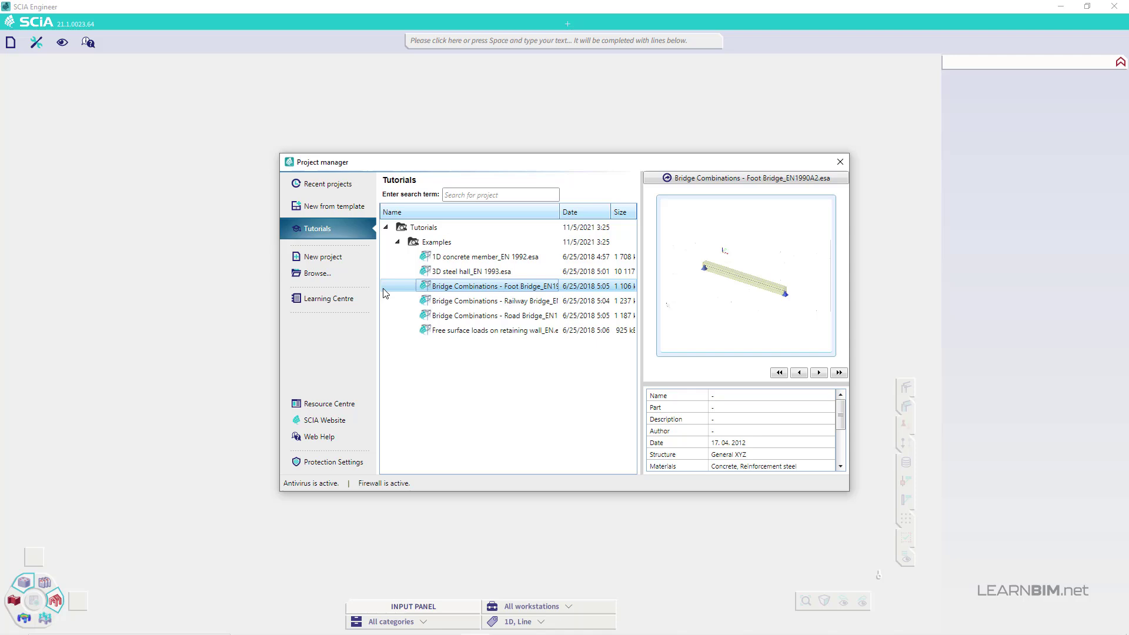
- Create a new General XYZ project named Model with C30/37 concrete and B 500B reinforcement
{"action": "left_click", "coordinate": [312, 258]}
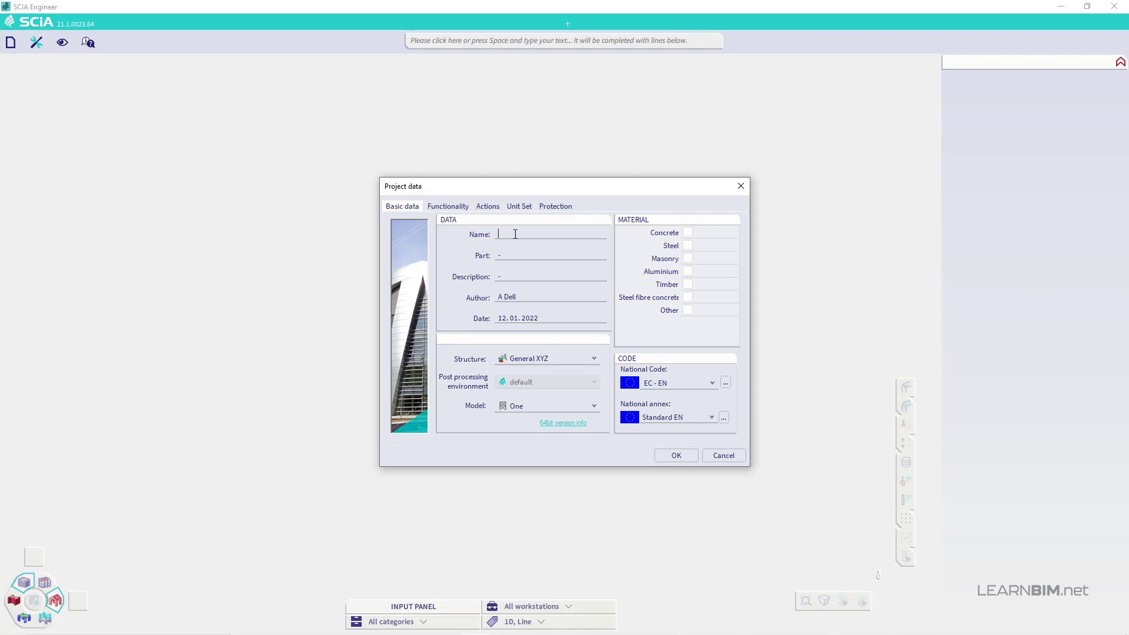
{"action": "type", "text": "Model"}
{"action": "left_click", "coordinate": [687, 233]}
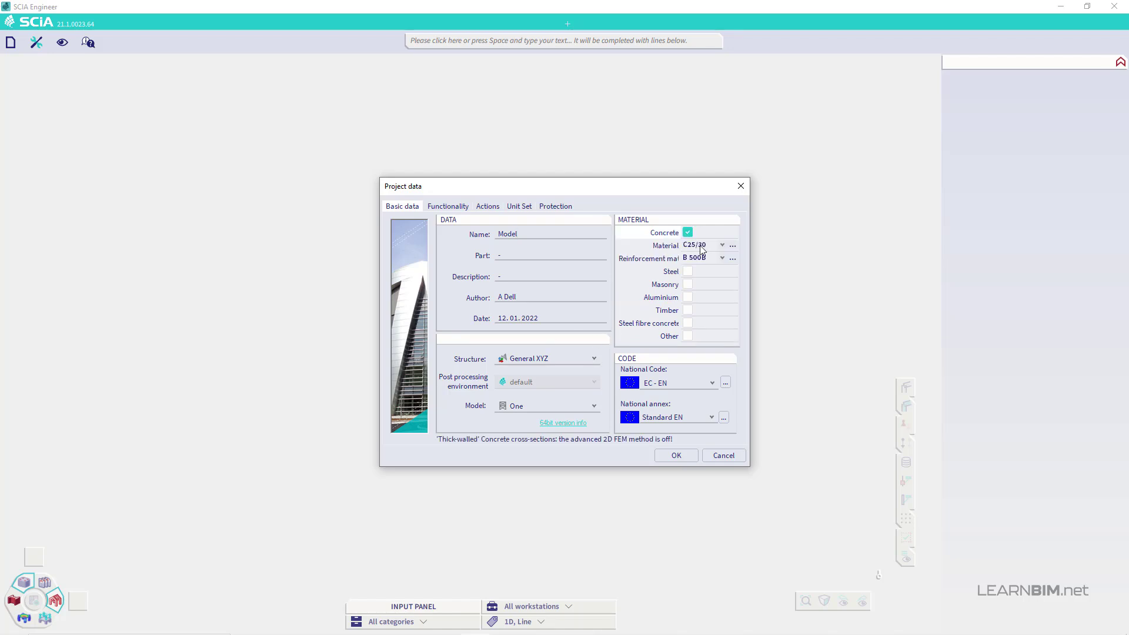
{"action": "left_click", "coordinate": [703, 246]}
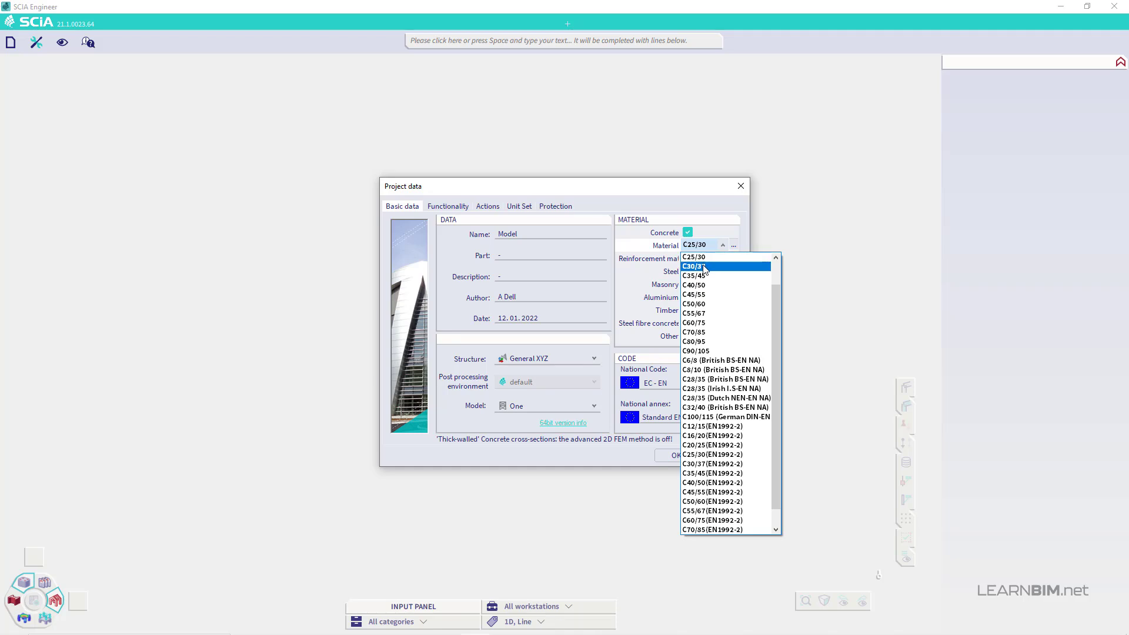
{"action": "left_click", "coordinate": [705, 266]}
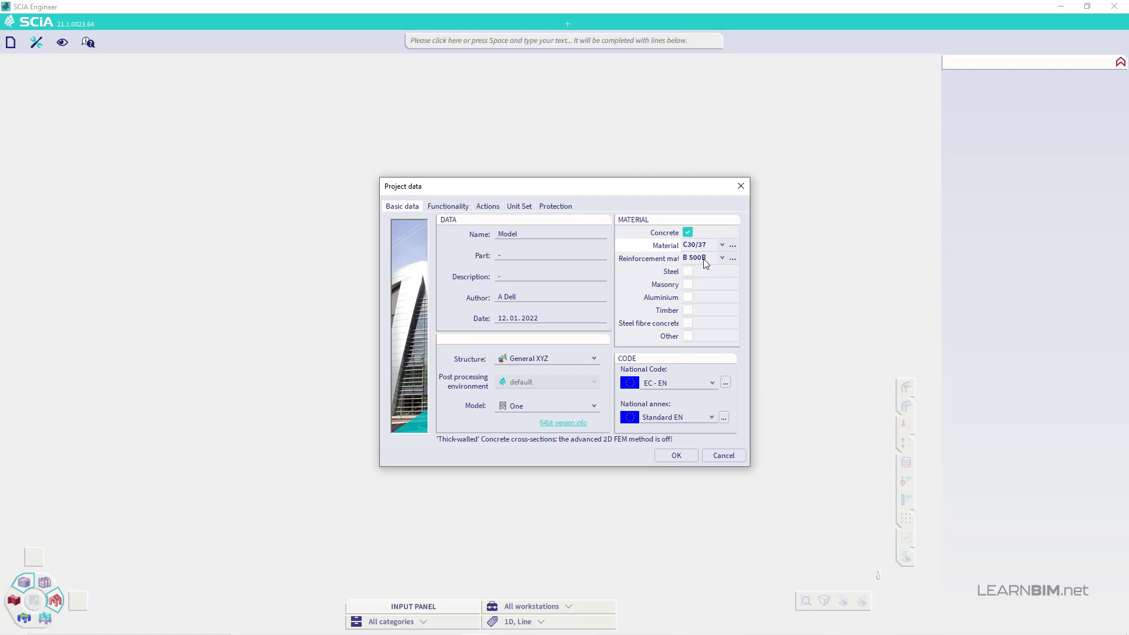
{"action": "left_click", "coordinate": [706, 263]}
{"action": "left_click", "coordinate": [705, 262]}
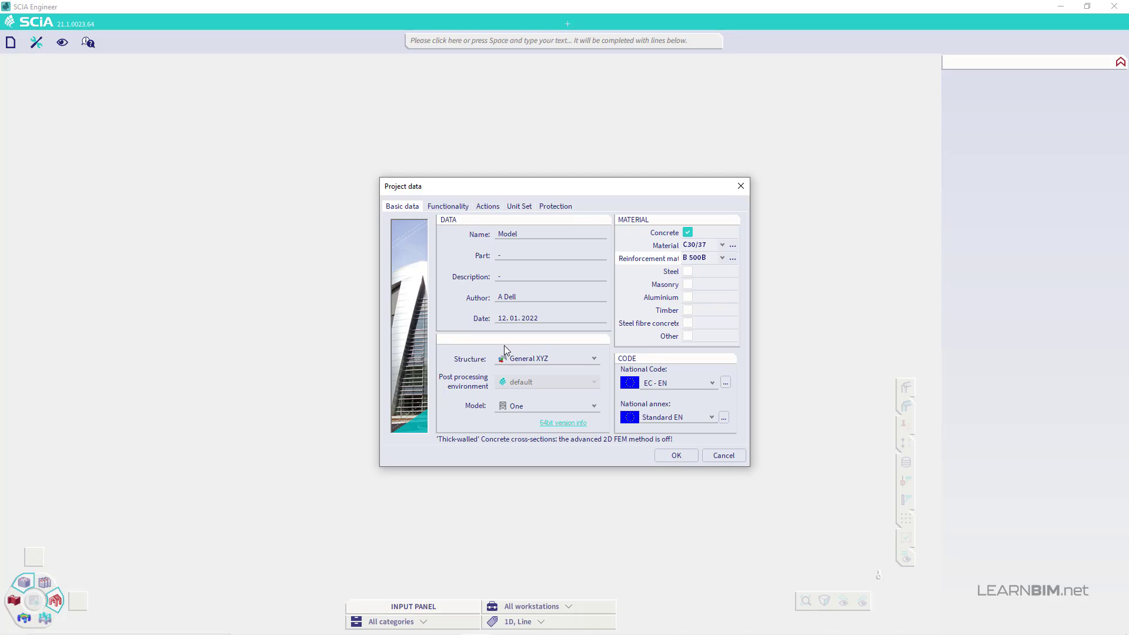
{"action": "left_click", "coordinate": [529, 360]}
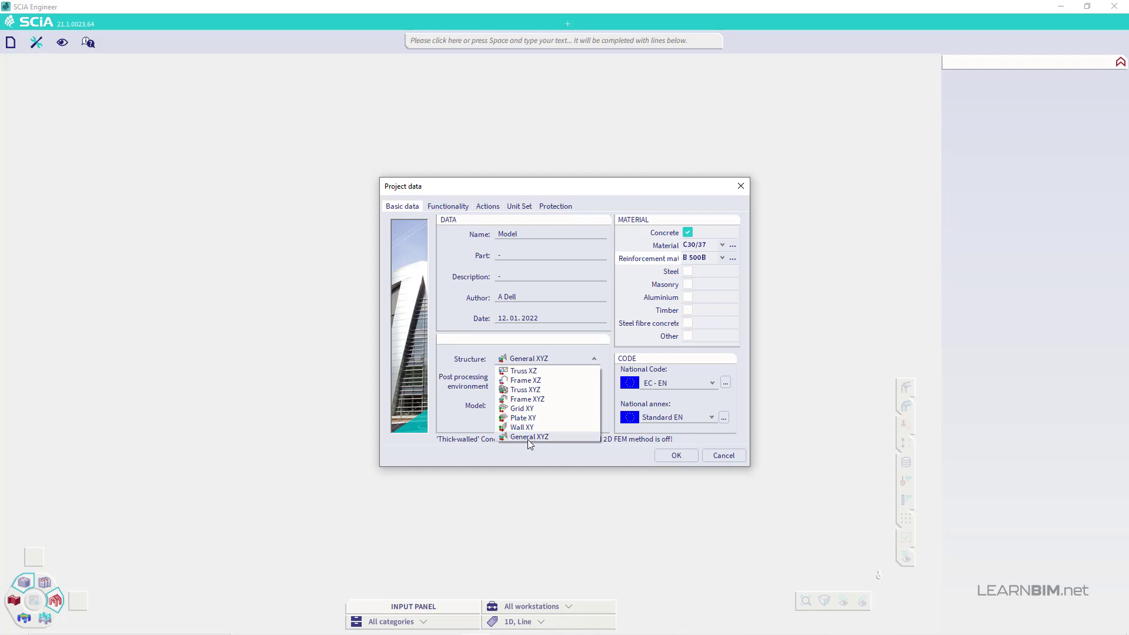
{"action": "left_click", "coordinate": [528, 438]}
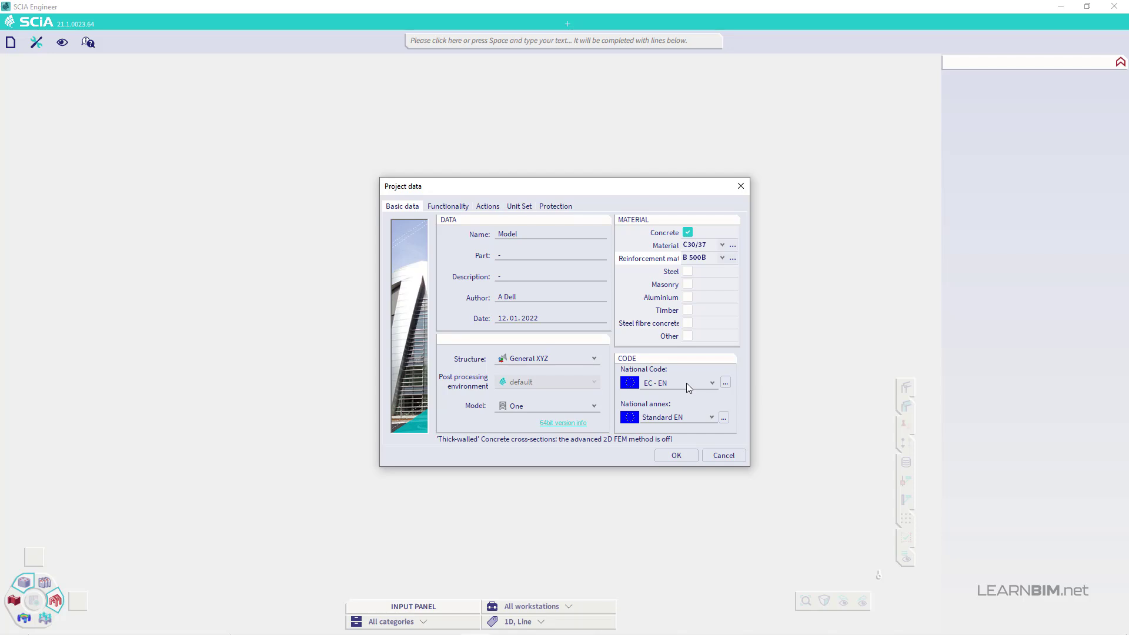
- Review the project's functionality, actions, unit set and protection settings, and accept the project data
{"action": "left_click", "coordinate": [438, 207]}
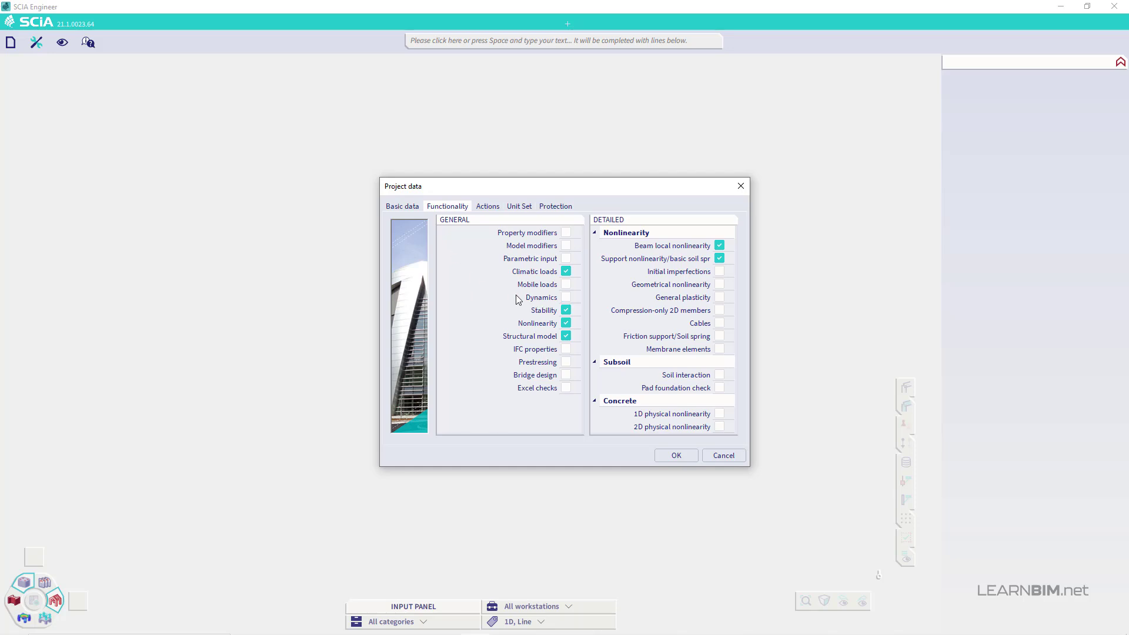
{"action": "left_click", "coordinate": [491, 206]}
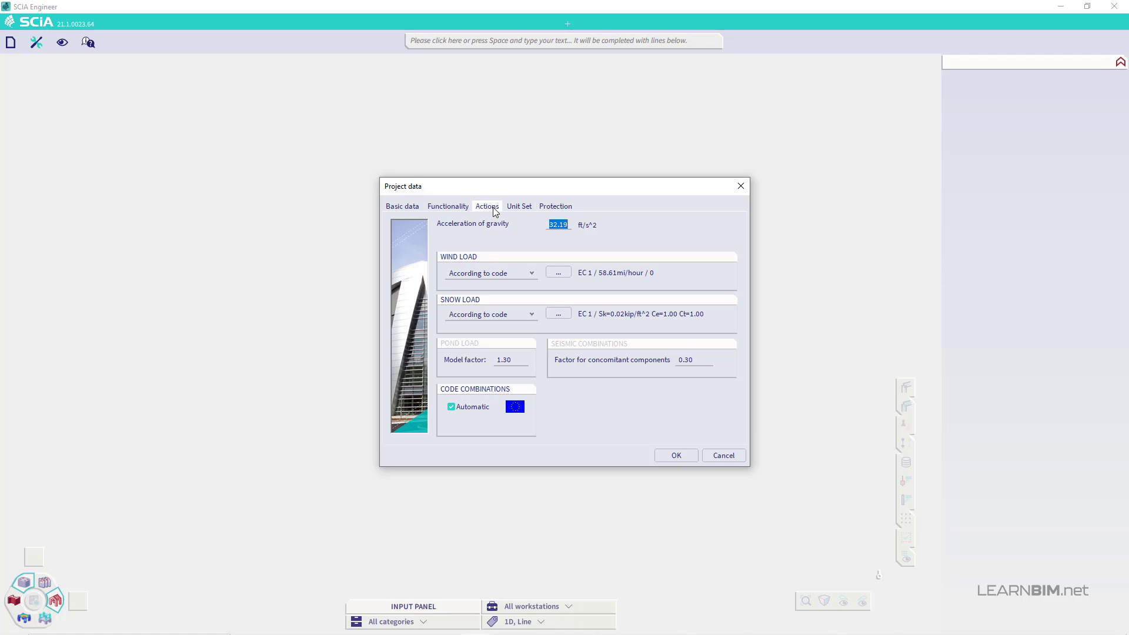
{"action": "left_click", "coordinate": [517, 207]}
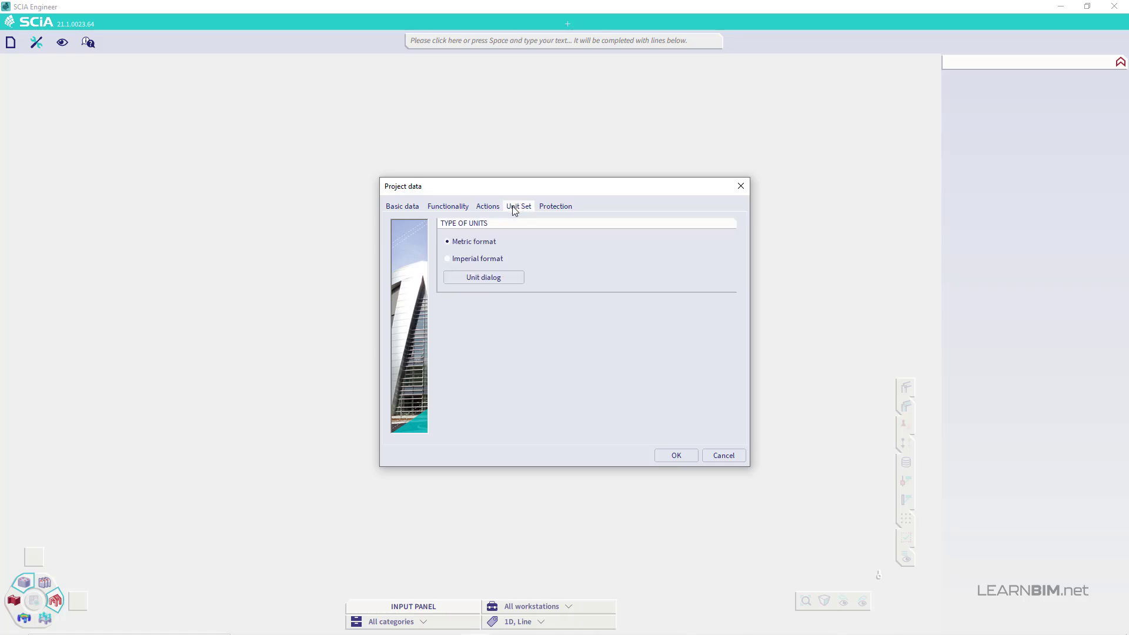
{"action": "left_click", "coordinate": [547, 208]}
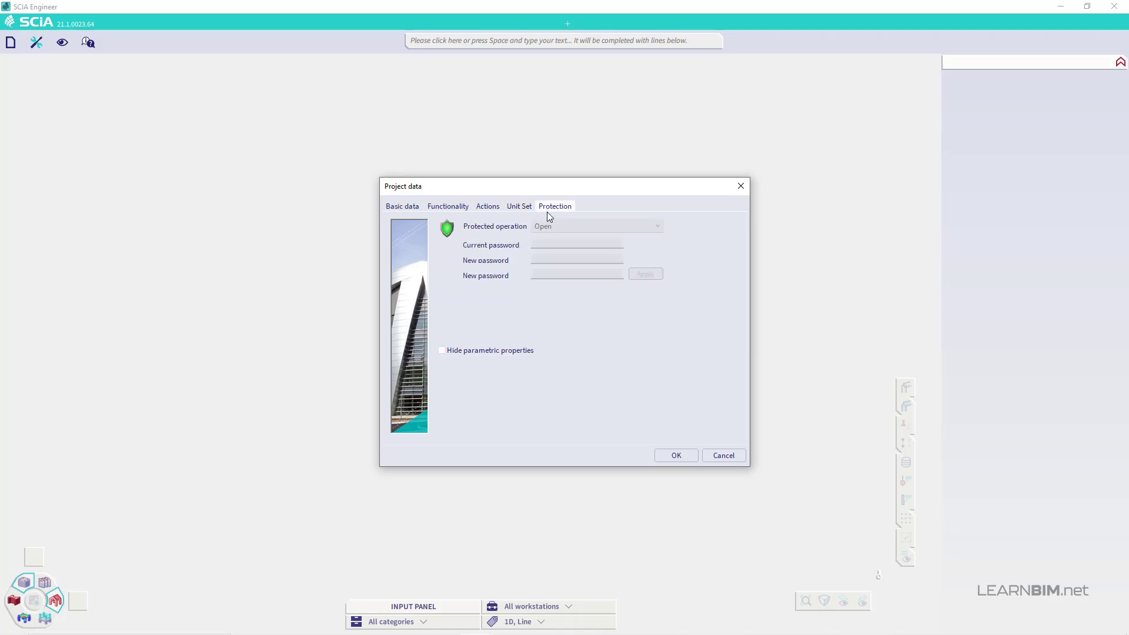
{"action": "left_click", "coordinate": [682, 455]}
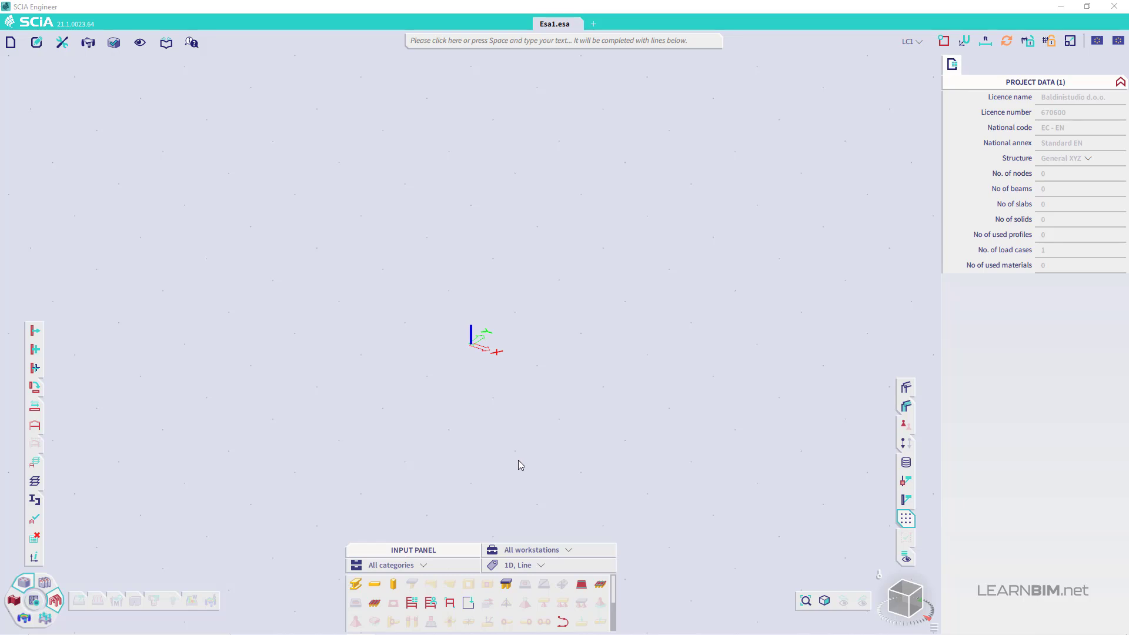
- Rename the default layer in the layer library to Beams and colour it yellow
{"action": "mouse_move", "coordinate": [35, 501]}
{"action": "left_click", "coordinate": [166, 43]}
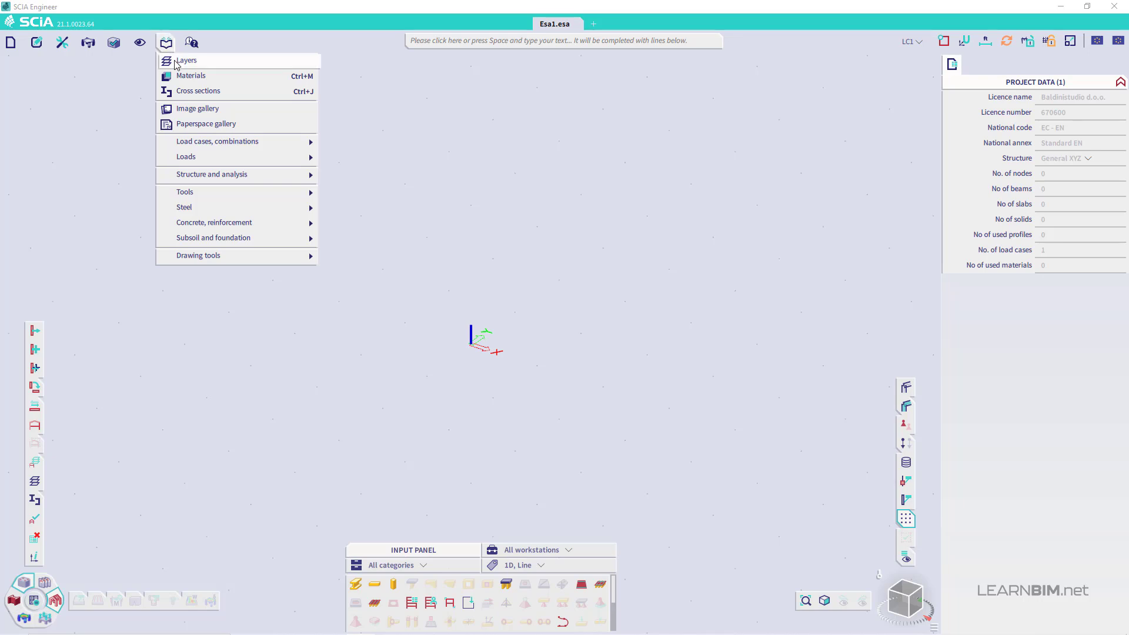
{"action": "left_click", "coordinate": [175, 61]}
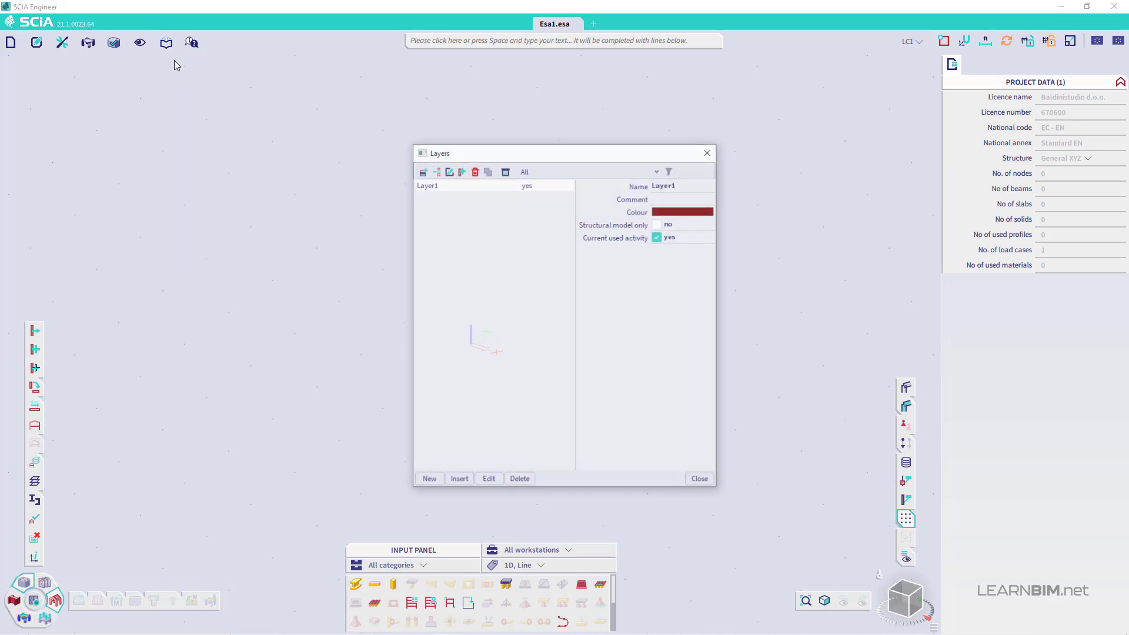
{"action": "left_click_drag", "start_coordinate": [514, 151], "coordinate": [325, 135]}
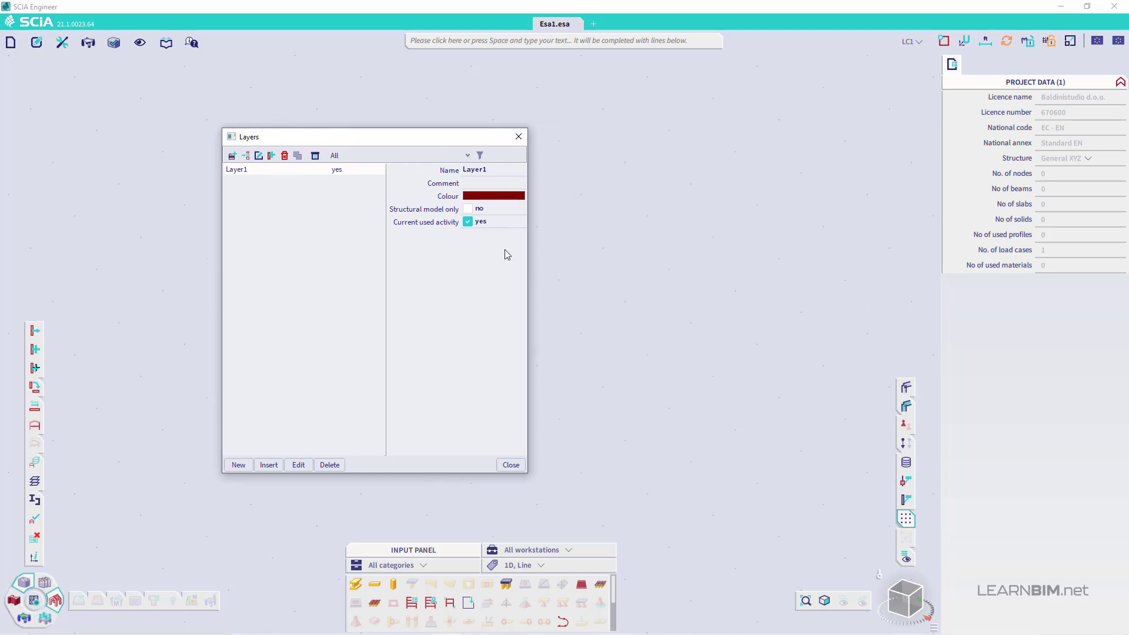
{"action": "left_click_drag", "start_coordinate": [529, 261], "coordinate": [641, 260]}
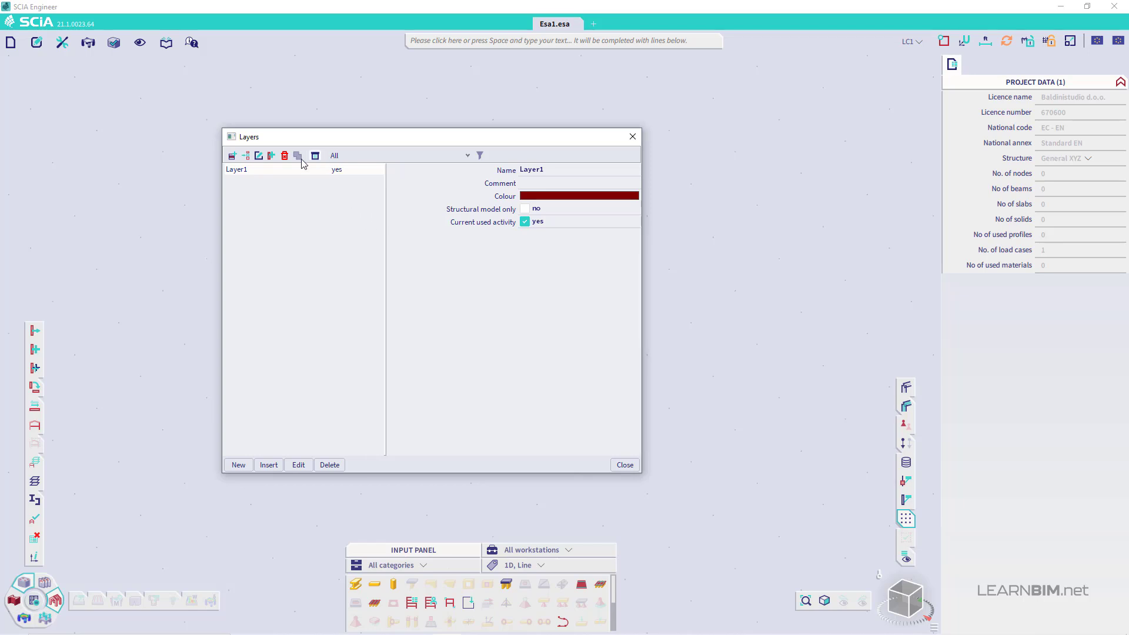
{"action": "left_click", "coordinate": [553, 169]}
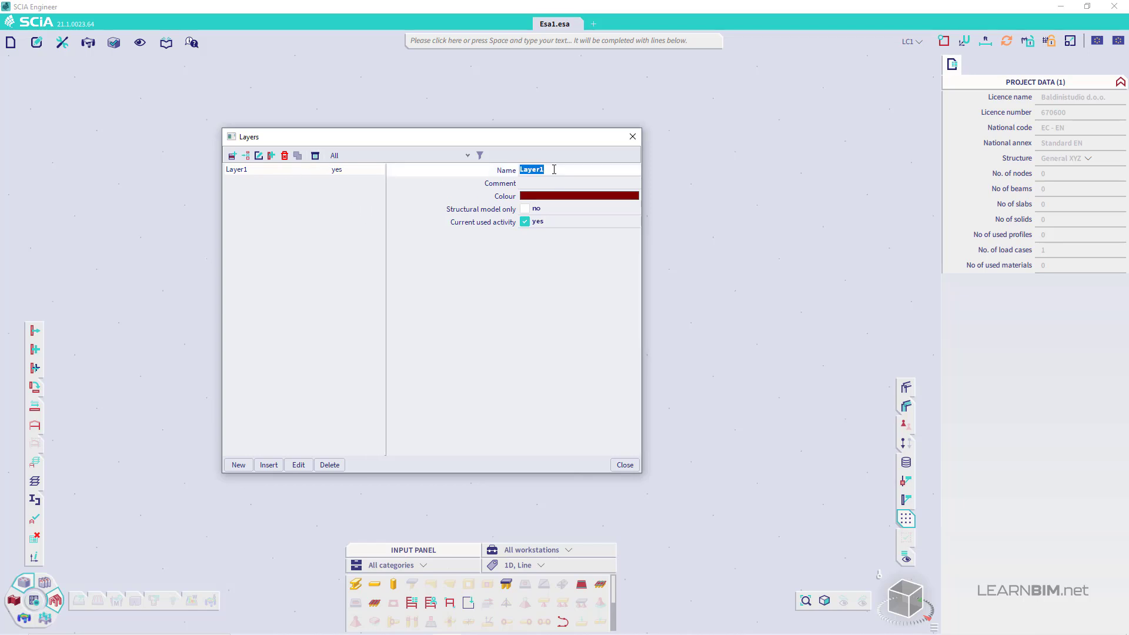
{"action": "type", "text": "Beams"}
{"action": "left_click", "coordinate": [561, 199]}
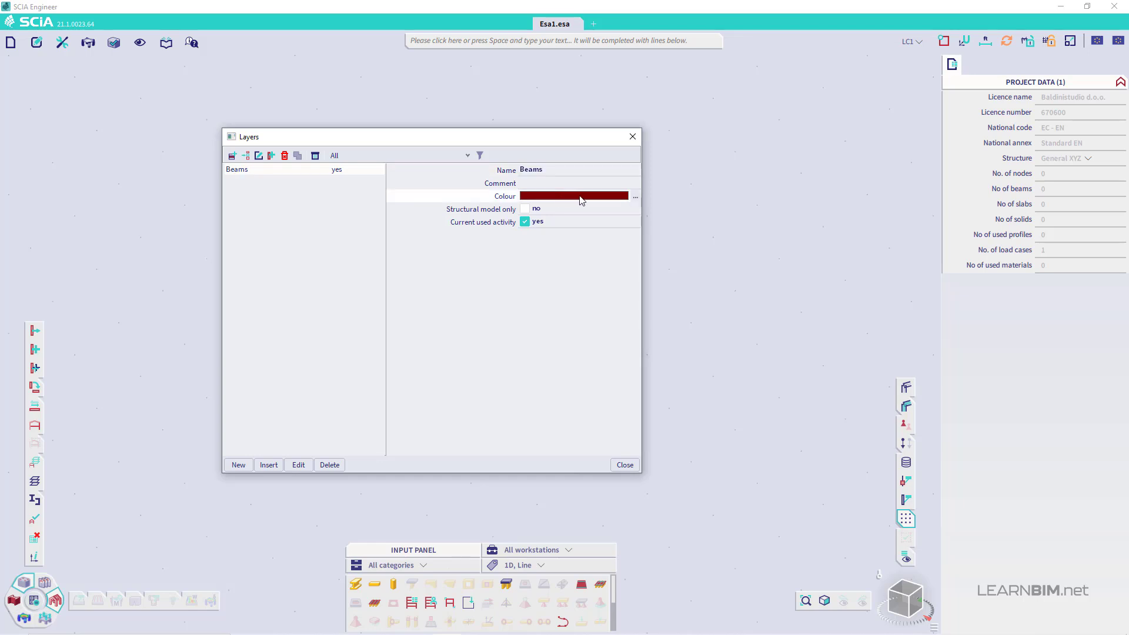
{"action": "left_click", "coordinate": [581, 197]}
{"action": "left_click", "coordinate": [576, 232]}
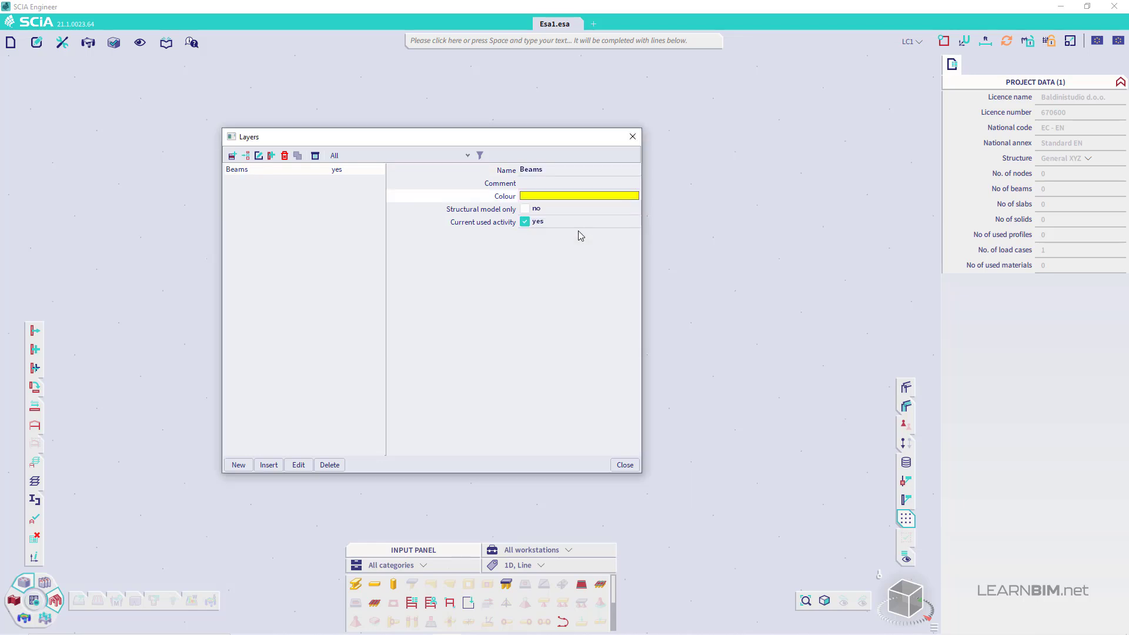
- Add a new layer named Walls and set its colour to dark grey
{"action": "left_click", "coordinate": [244, 465]}
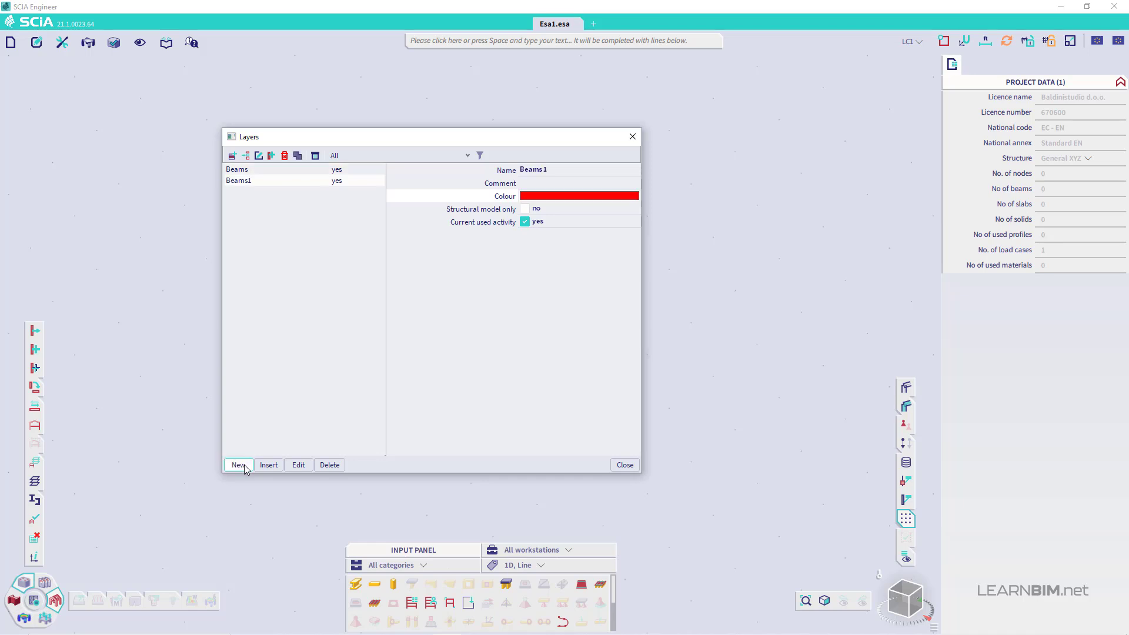
{"action": "left_click", "coordinate": [563, 167]}
{"action": "type", "text": "Walls"}
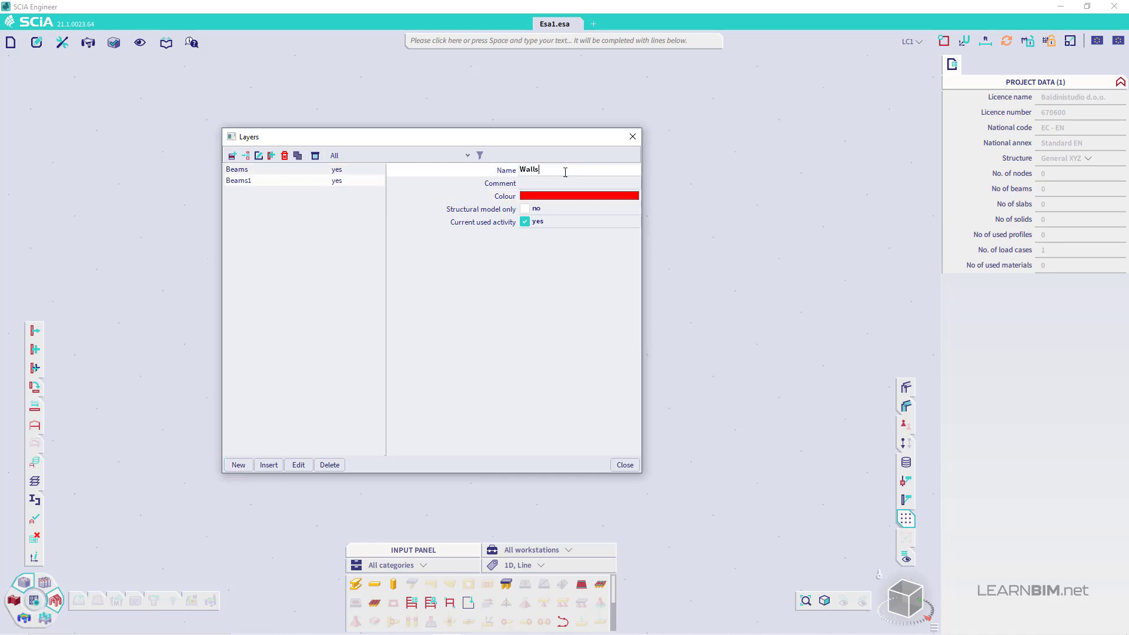
{"action": "left_click", "coordinate": [623, 199]}
{"action": "left_click", "coordinate": [546, 232]}
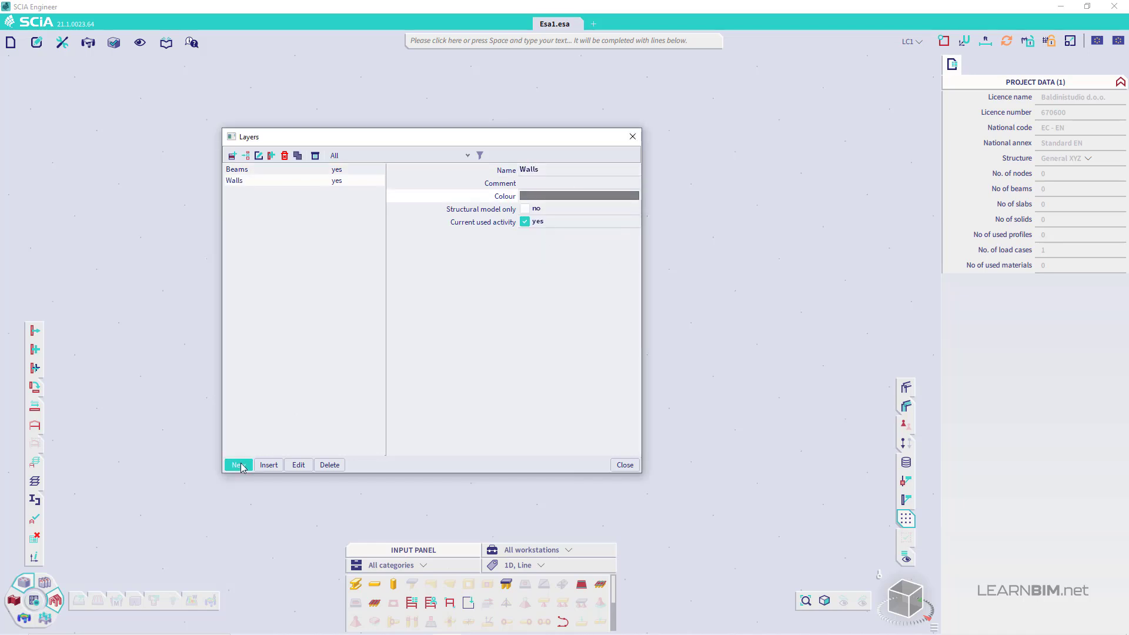
- Add a new layer named Plates and choose a different colour for it
{"action": "left_click", "coordinate": [238, 465]}
{"action": "left_click", "coordinate": [559, 170]}
{"action": "type", "text": "Plates"}
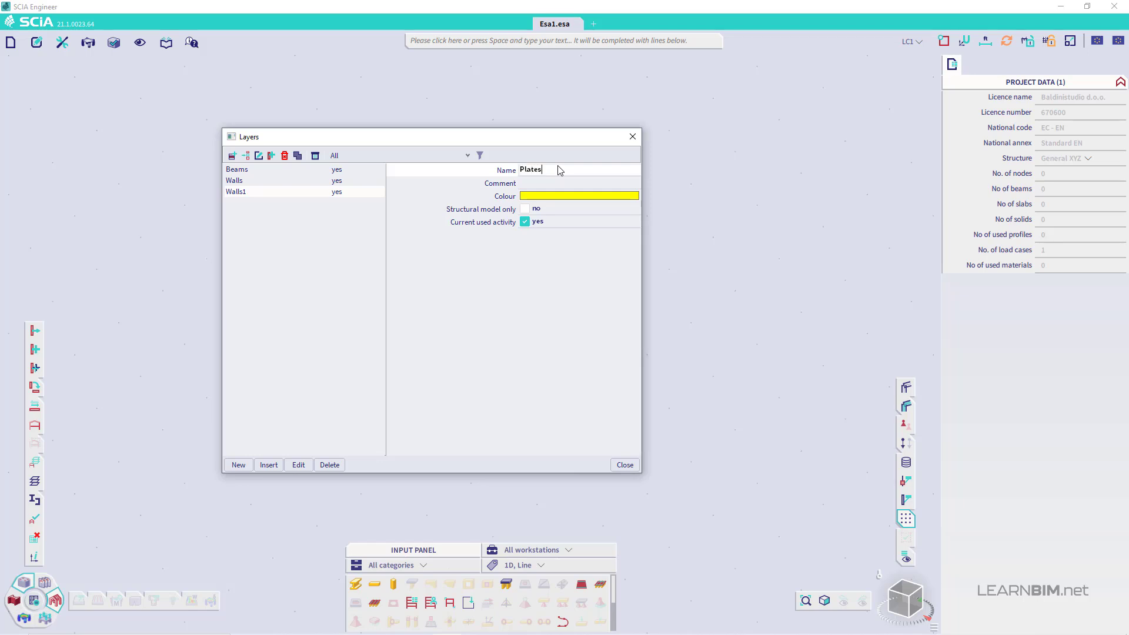
{"action": "left_click", "coordinate": [563, 194]}
{"action": "left_click", "coordinate": [567, 221]}
- Add a new layer named Columns and set its colour to cyan
{"action": "left_click", "coordinate": [238, 465]}
{"action": "left_click", "coordinate": [557, 172]}
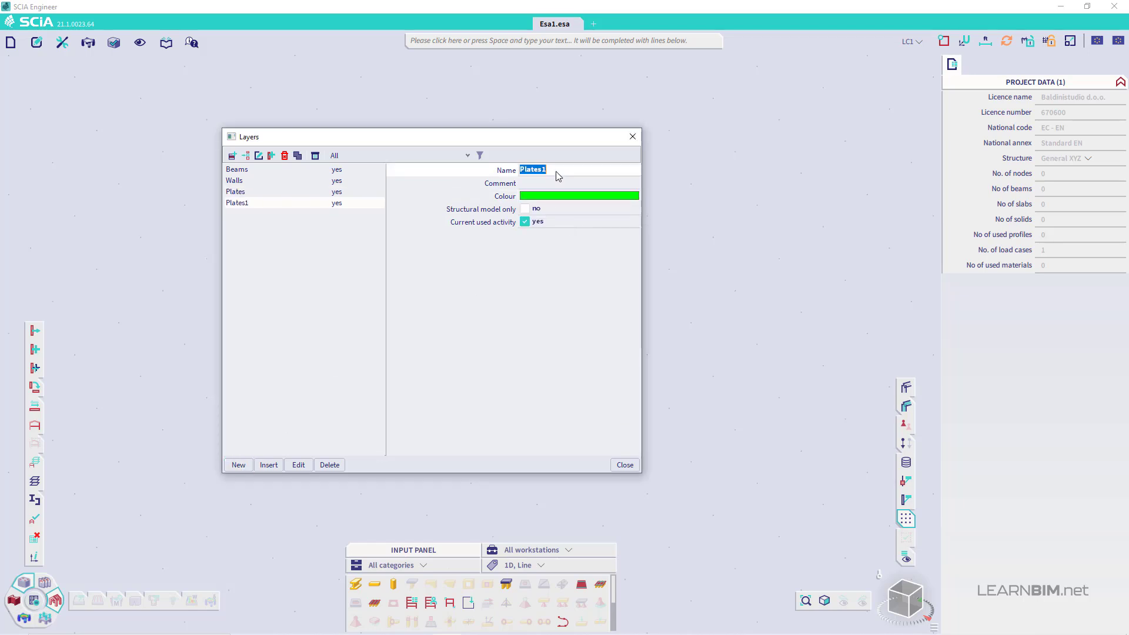
{"action": "type", "text": "Columns"}
{"action": "left_click", "coordinate": [564, 194]}
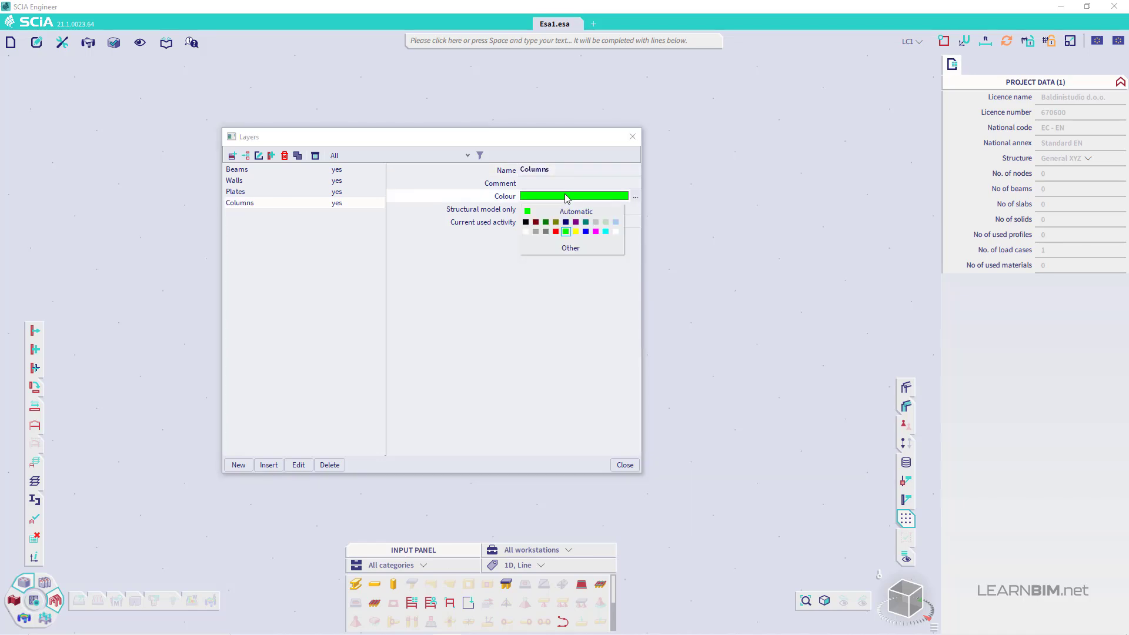
{"action": "left_click", "coordinate": [606, 232]}
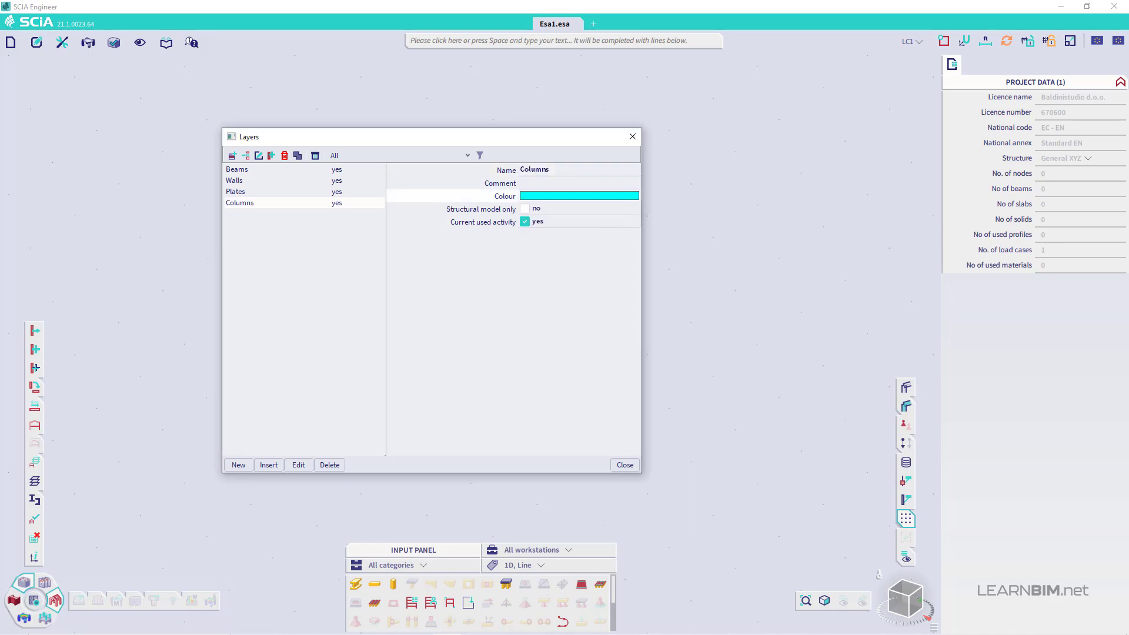
- Add a new layer named Ribs coloured blue and close the layer library
{"action": "left_click", "coordinate": [236, 465]}
{"action": "left_click", "coordinate": [577, 170]}
{"action": "type", "text": "Ribs"}
{"action": "left_click", "coordinate": [574, 195]}
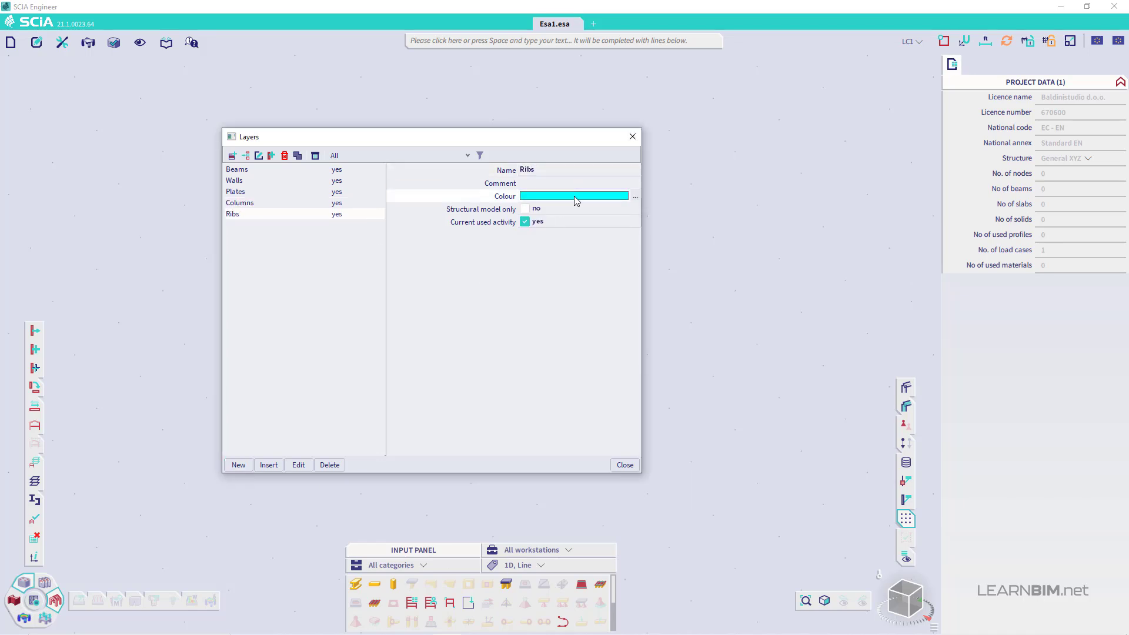
{"action": "left_click", "coordinate": [588, 234]}
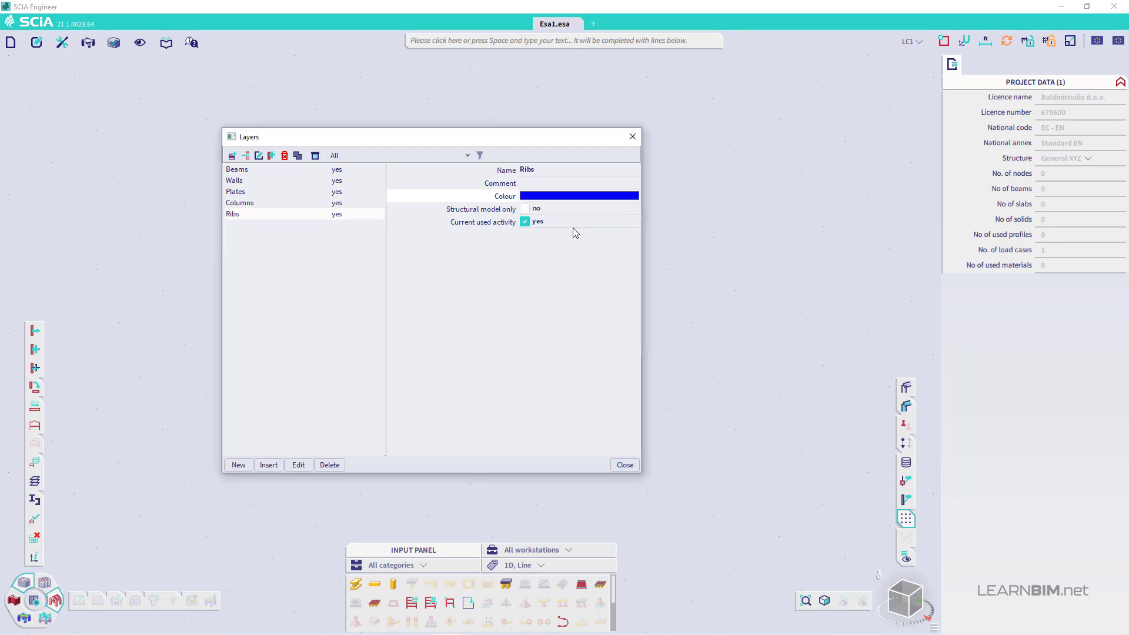
{"action": "left_click", "coordinate": [632, 137]}
- Open the cross-section library and add a rectangular concrete section named Column 30x30 with H set to 300 mm
{"action": "left_click", "coordinate": [167, 43]}
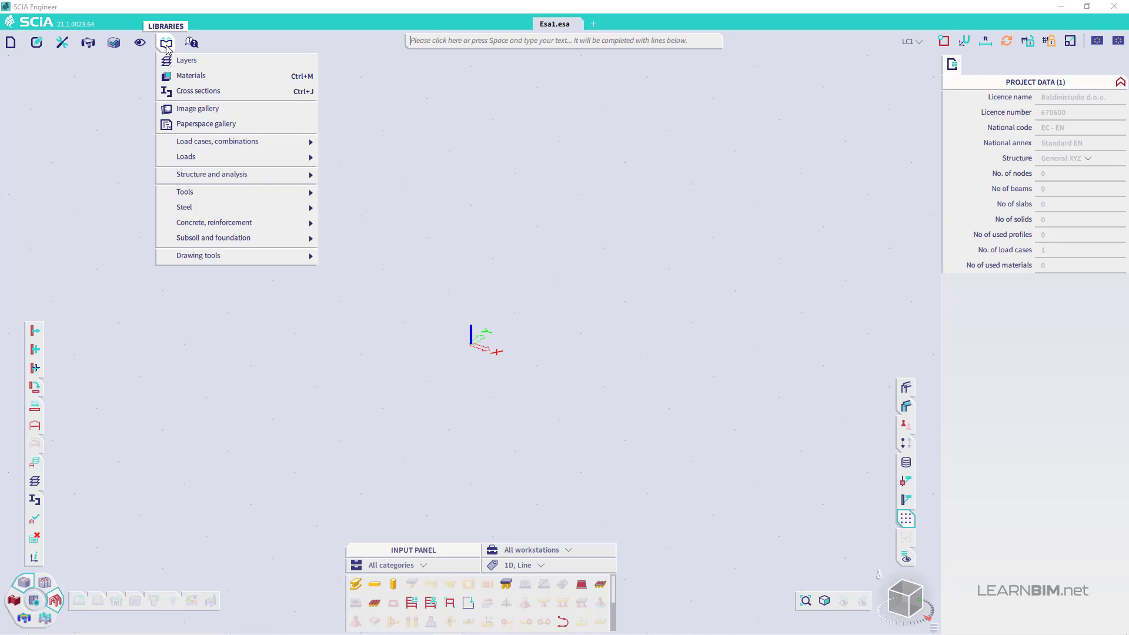
{"action": "left_click", "coordinate": [198, 90]}
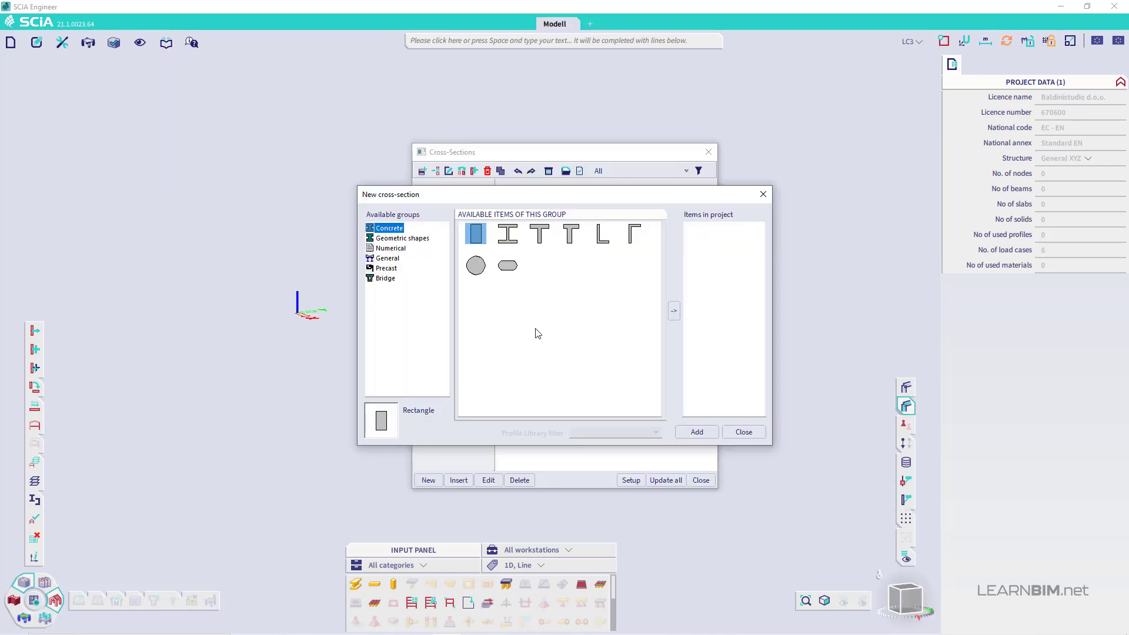
{"action": "left_click", "coordinate": [697, 433]}
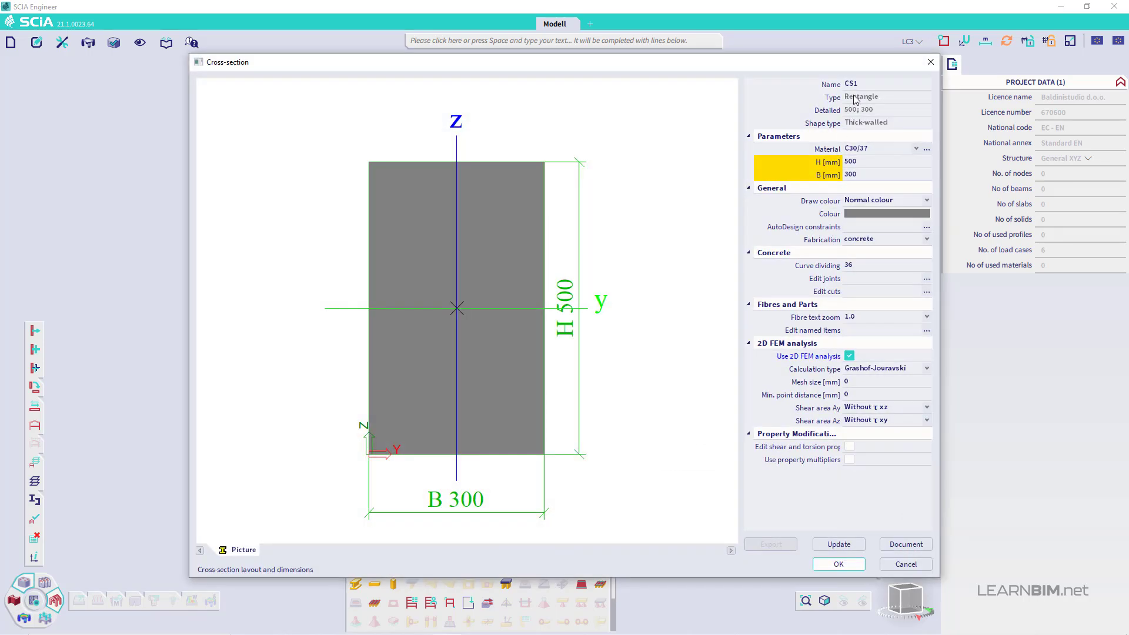
{"action": "left_click", "coordinate": [861, 84]}
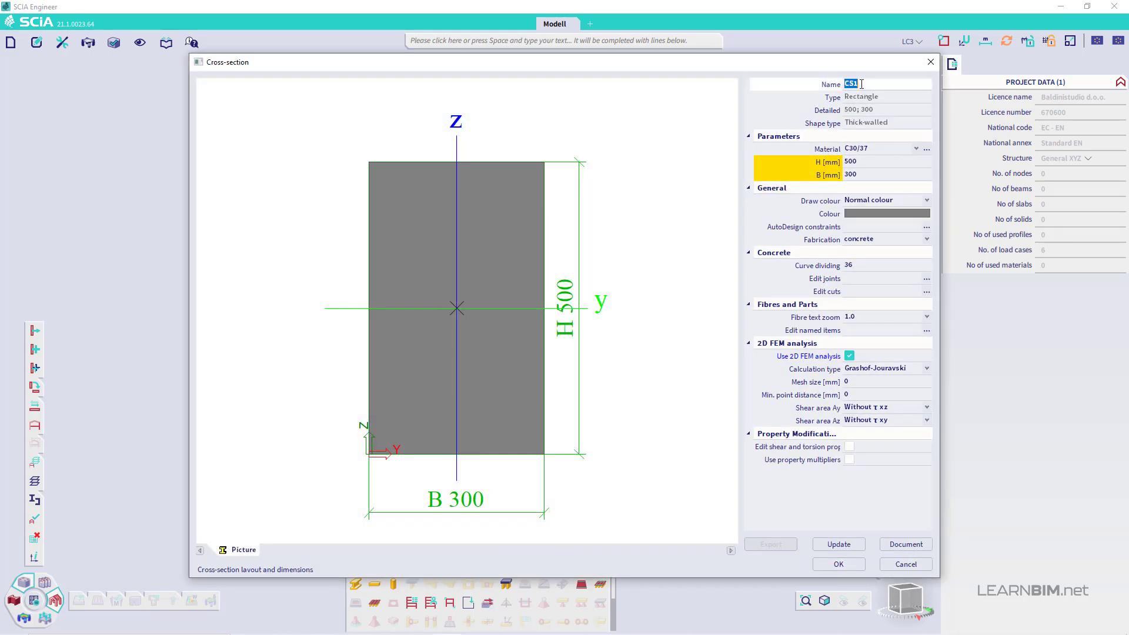
{"action": "type", "text": "Column 30x30"}
{"action": "left_click", "coordinate": [860, 162]}
{"action": "type", "text": "300"}
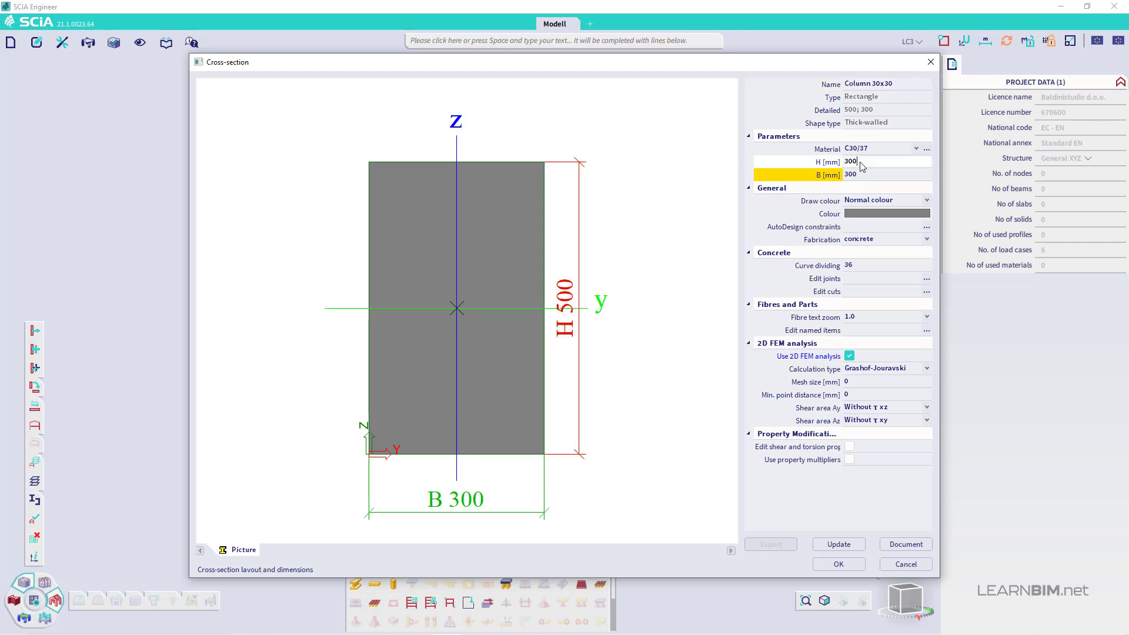
{"action": "key", "text": "Return"}
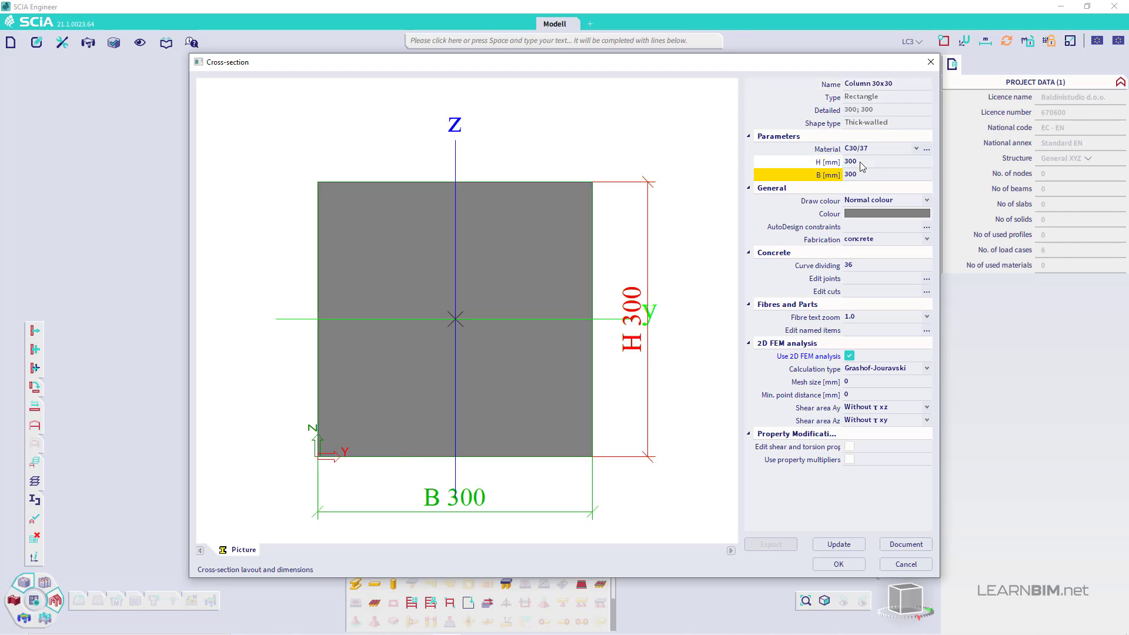
{"action": "left_click", "coordinate": [839, 564]}
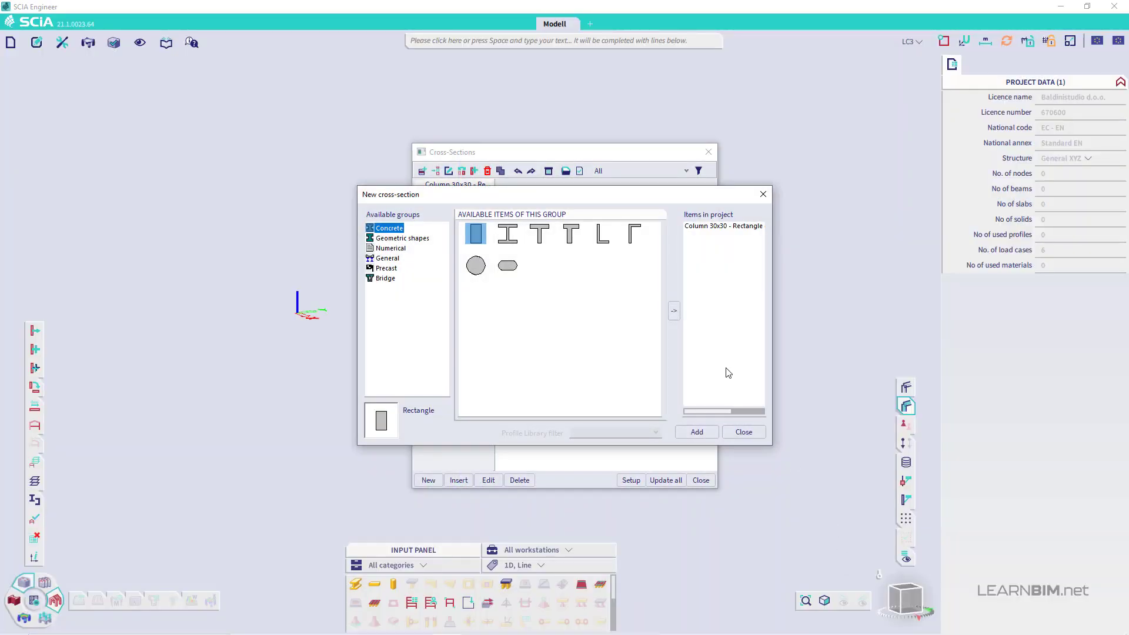
- Add another rectangular concrete cross-section and name it Column 20x20
{"action": "left_click", "coordinate": [704, 432]}
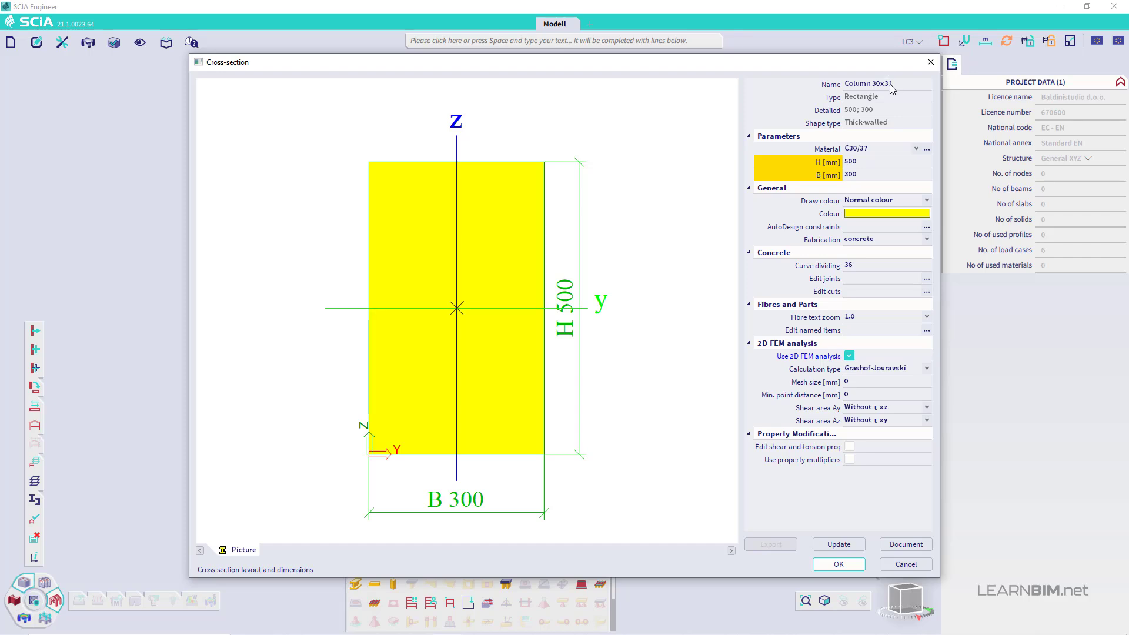
{"action": "left_click", "coordinate": [890, 84]}
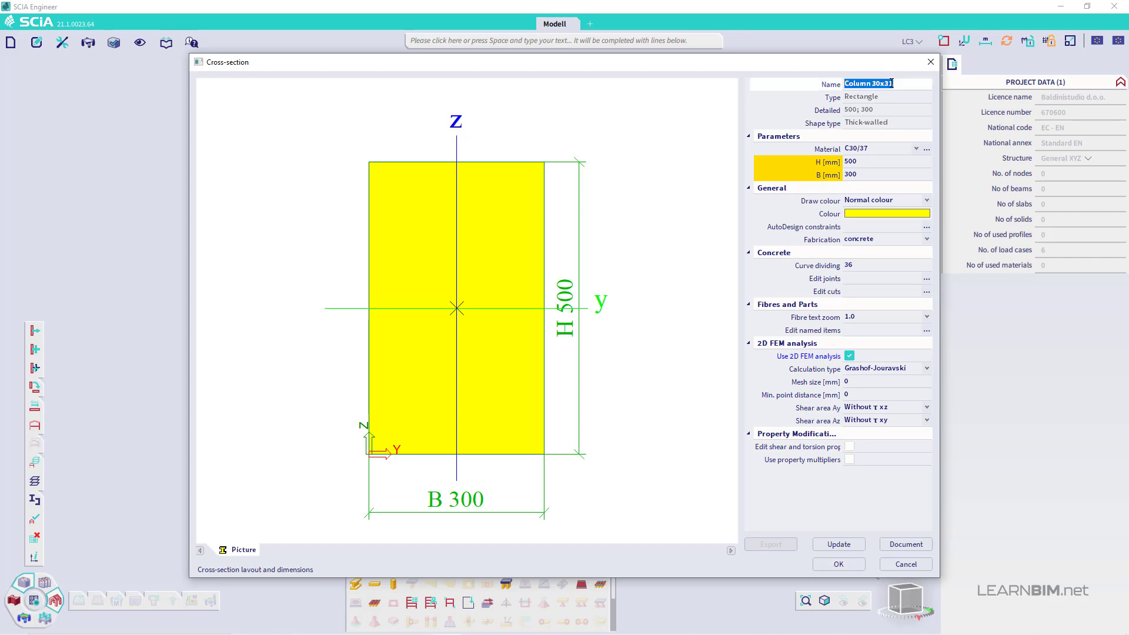
{"action": "left_click", "coordinate": [878, 84]}
{"action": "key", "text": "BackSpace"}
{"action": "type", "text": "2"}
{"action": "key", "text": "End"}
{"action": "key", "text": "BackSpace"}
{"action": "key", "text": "BackSpace"}
{"action": "type", "text": "20"}
- Set both H and B of the Column 20x20 section to 200 mm and accept it
{"action": "left_click", "coordinate": [860, 162]}
{"action": "type", "text": "200"}
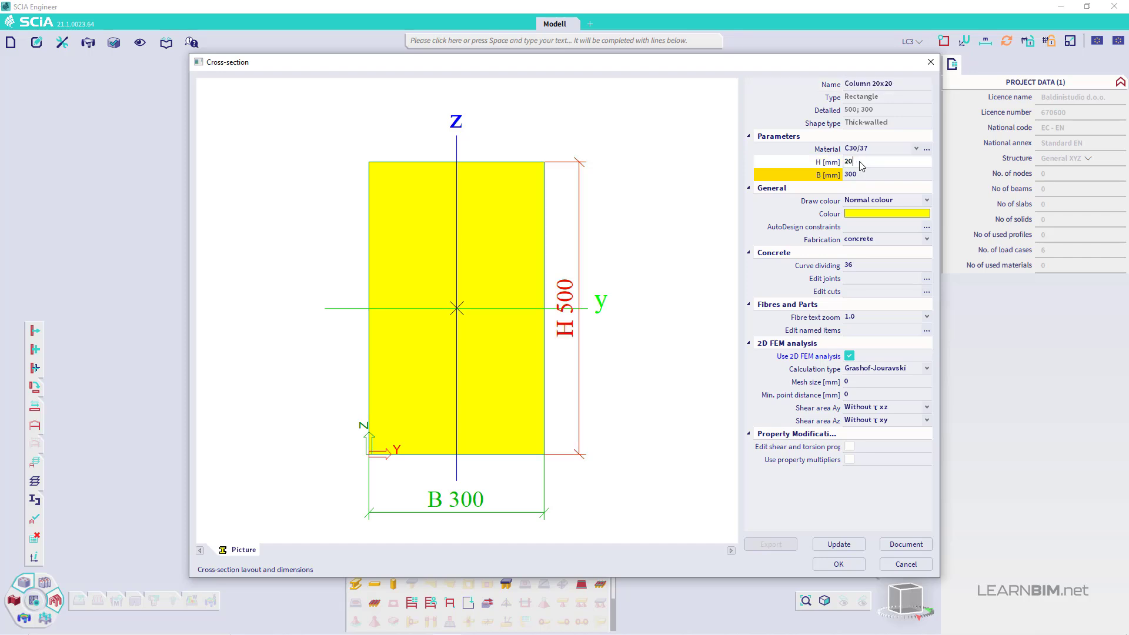
{"action": "key", "text": "Return"}
{"action": "left_click", "coordinate": [861, 176]}
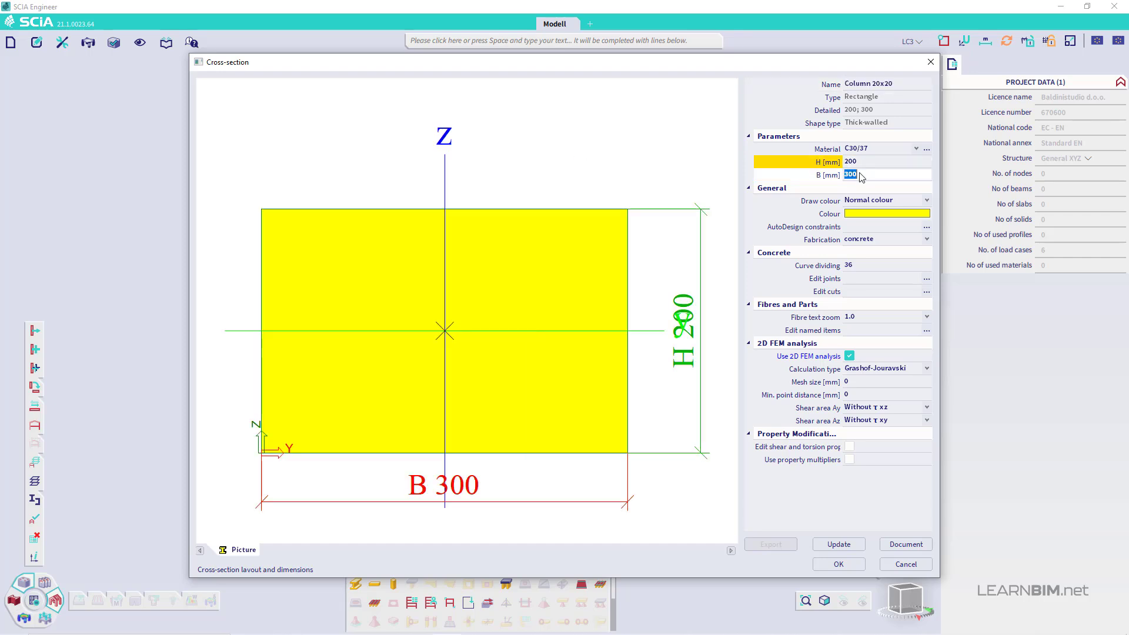
{"action": "type", "text": "200"}
{"action": "key", "text": "Return"}
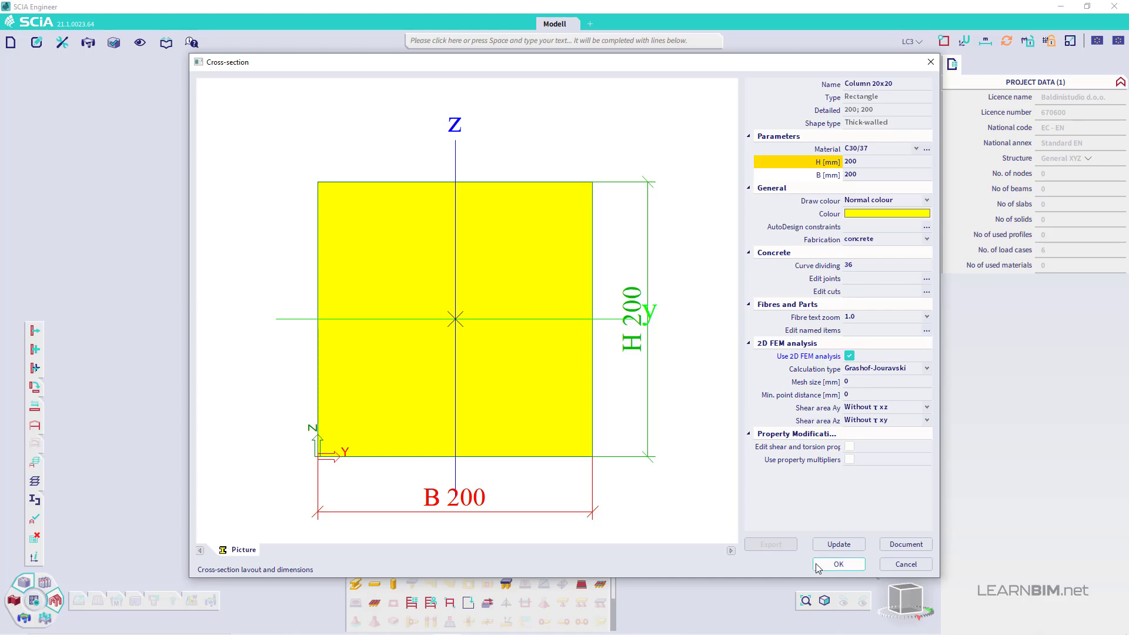
{"action": "left_click", "coordinate": [839, 564]}
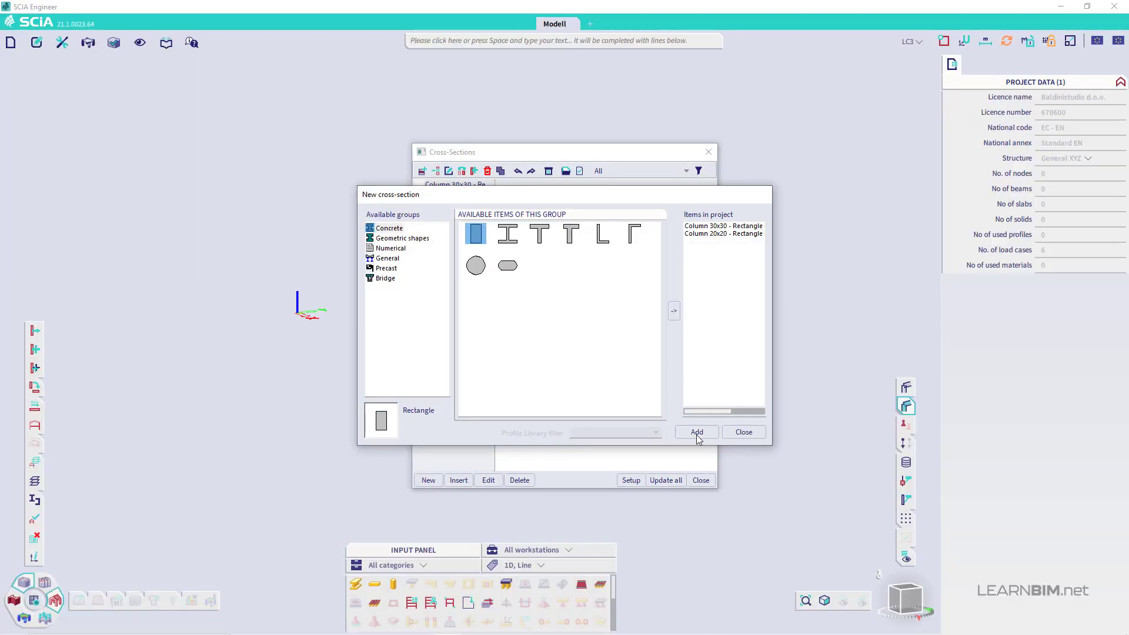
- Add a rectangular concrete section named Beam 25x50 with H 500 mm and B 250 mm
{"action": "left_click", "coordinate": [696, 432]}
{"action": "left_click", "coordinate": [882, 84]}
{"action": "type", "text": "Beam 25x50"}
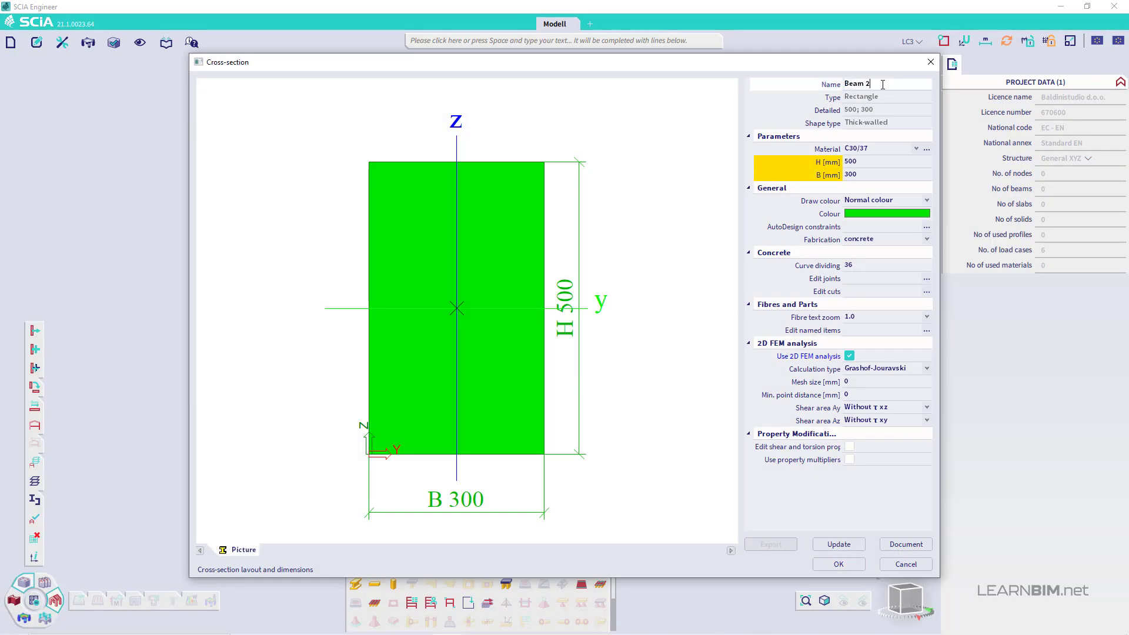
{"action": "left_click", "coordinate": [869, 164]}
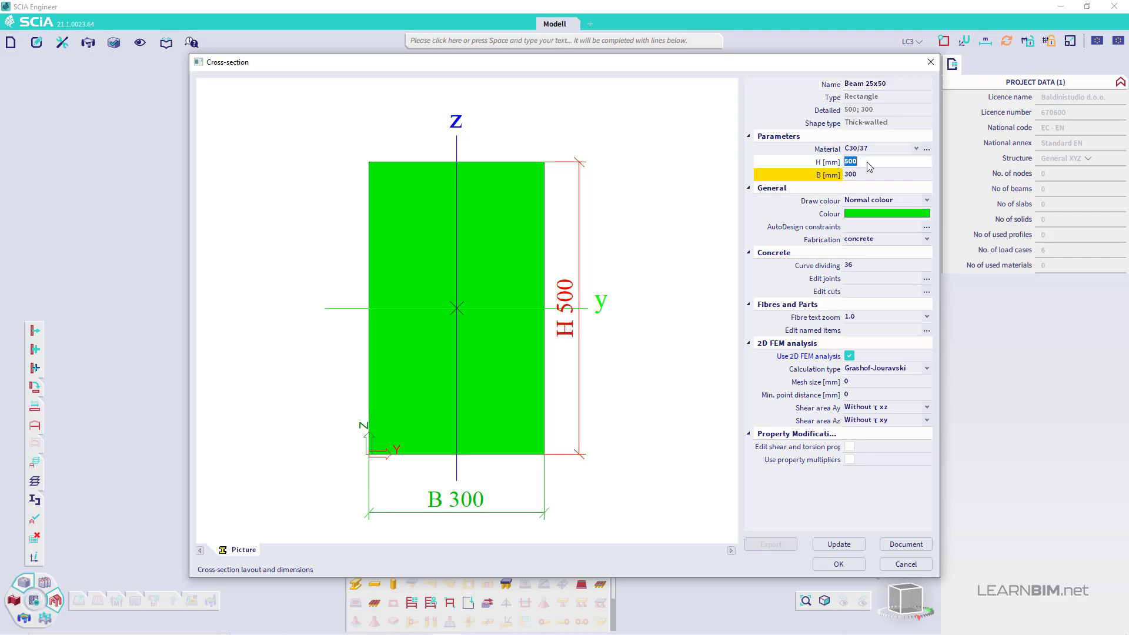
{"action": "type", "text": "500"}
{"action": "key", "text": "Tab"}
{"action": "type", "text": "250"}
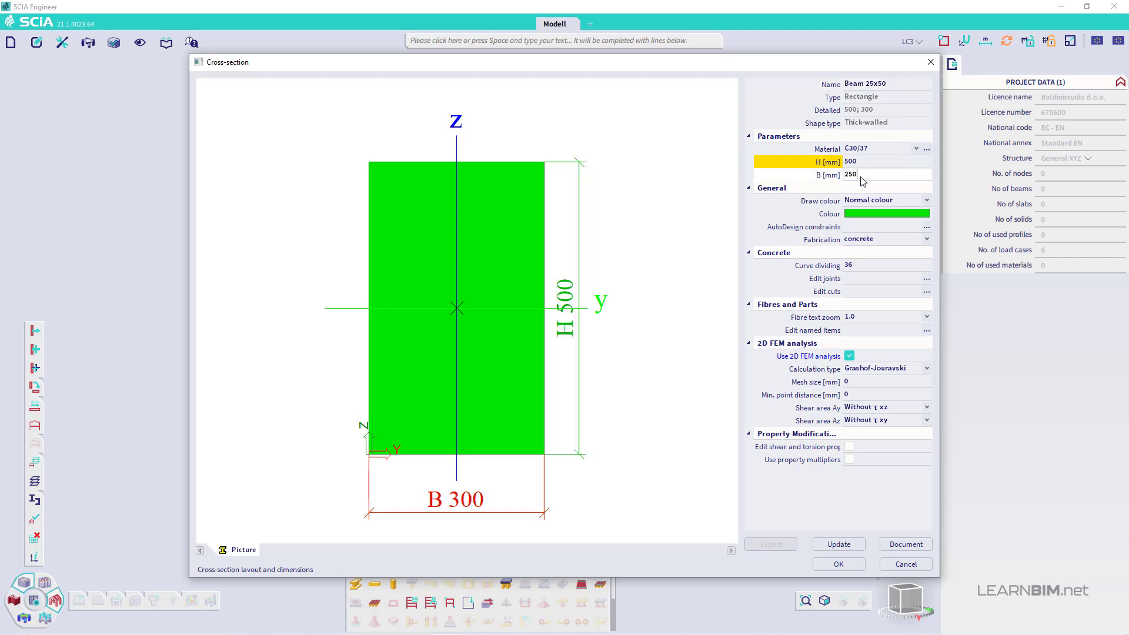
{"action": "key", "text": "Return"}
{"action": "left_click", "coordinate": [849, 564]}
- Add a rectangular concrete section named Beam 20x45 with H 450 mm and B 200 mm
{"action": "left_click", "coordinate": [697, 433]}
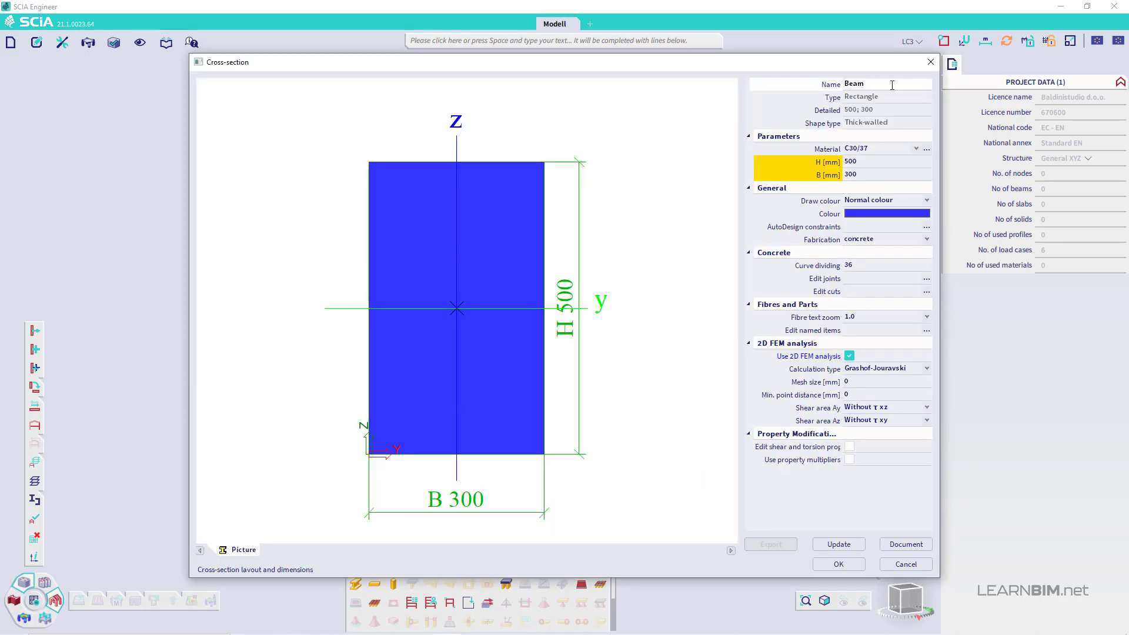
{"action": "type", "text": "20x45"}
{"action": "left_click", "coordinate": [878, 163]}
{"action": "type", "text": "450"}
{"action": "key", "text": "Return"}
{"action": "left_click", "coordinate": [874, 174]}
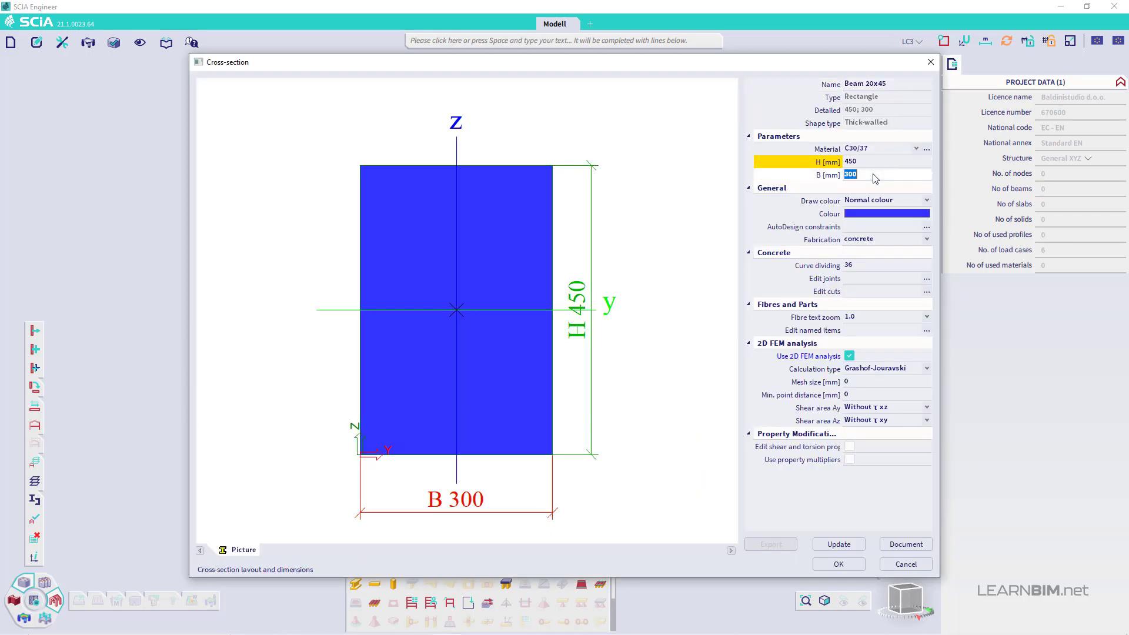
{"action": "type", "text": "200"}
{"action": "key", "text": "Return"}
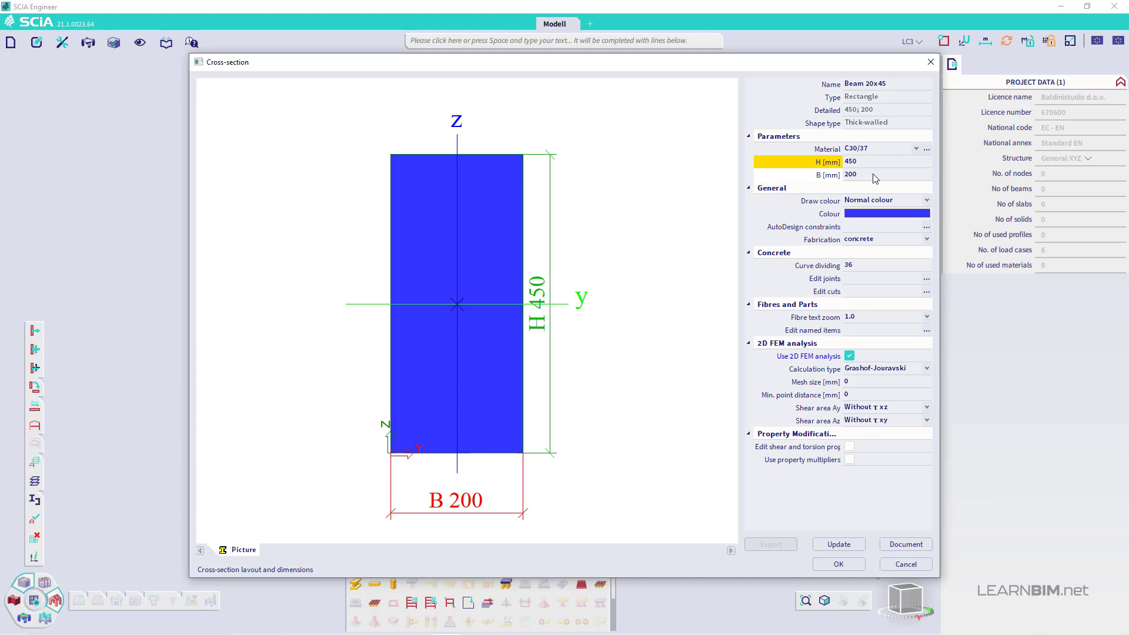
{"action": "left_click", "coordinate": [838, 564]}
- Add a rectangular concrete section named Beam 20x25 with H 250 mm and B 200 mm, and finish adding new sections
{"action": "left_click", "coordinate": [697, 434]}
{"action": "left_click", "coordinate": [896, 85]}
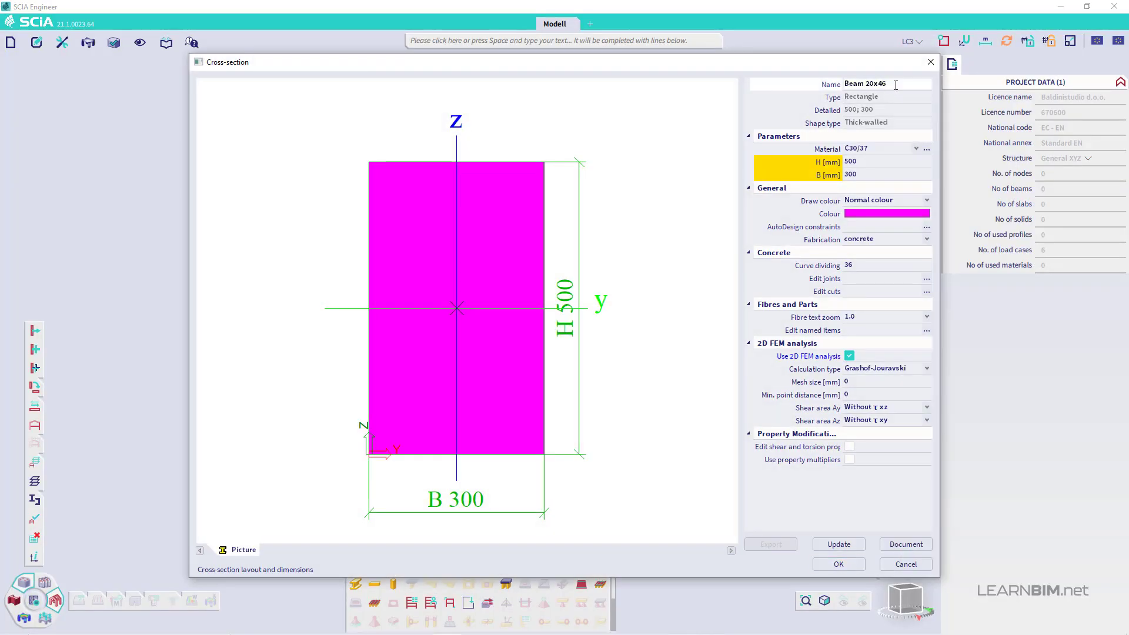
{"action": "left_click_drag", "start_coordinate": [896, 85], "coordinate": [877, 85]}
{"action": "type", "text": "25"}
{"action": "left_click", "coordinate": [860, 162]}
{"action": "type", "text": "250"}
{"action": "key", "text": "Return"}
{"action": "left_click", "coordinate": [864, 175]}
{"action": "type", "text": "200"}
{"action": "key", "text": "Return"}
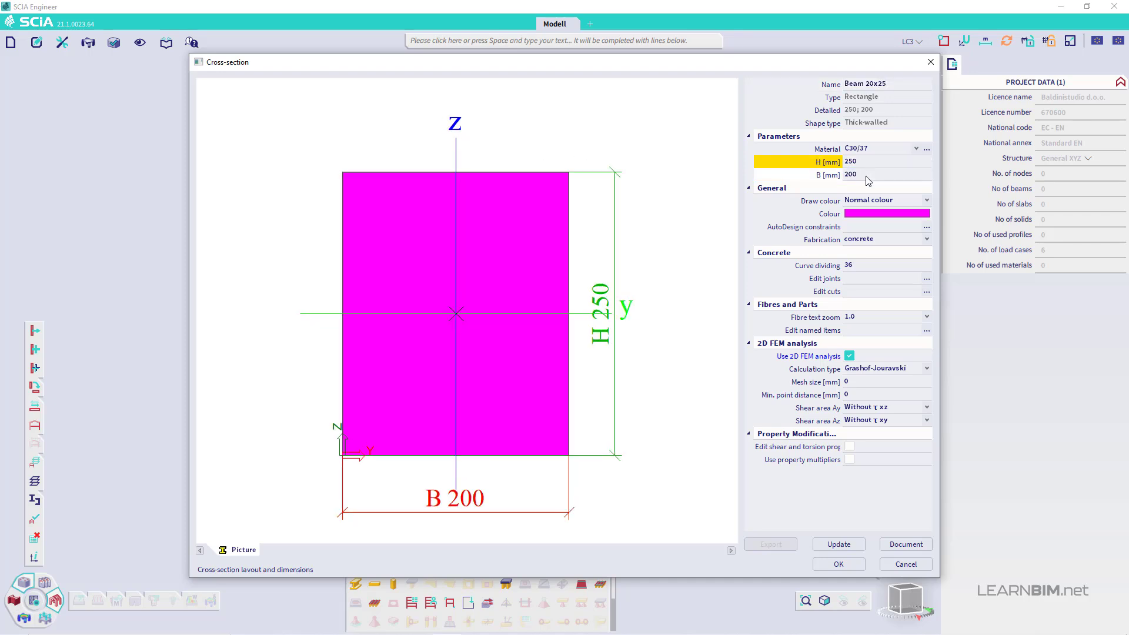
{"action": "left_click", "coordinate": [838, 564]}
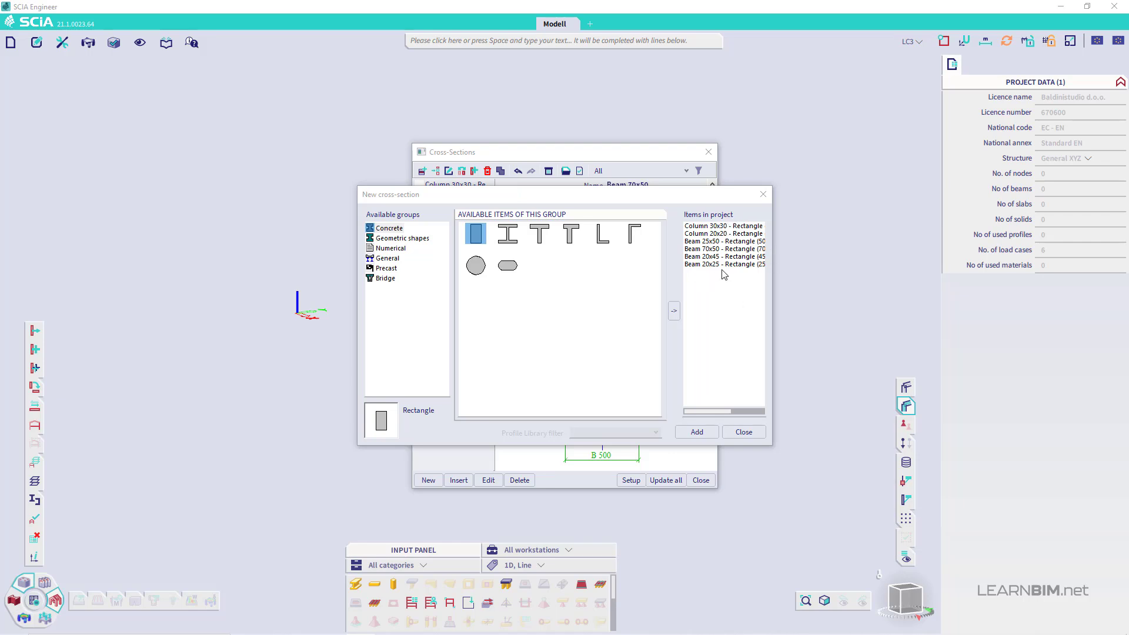
{"action": "left_click", "coordinate": [743, 432]}
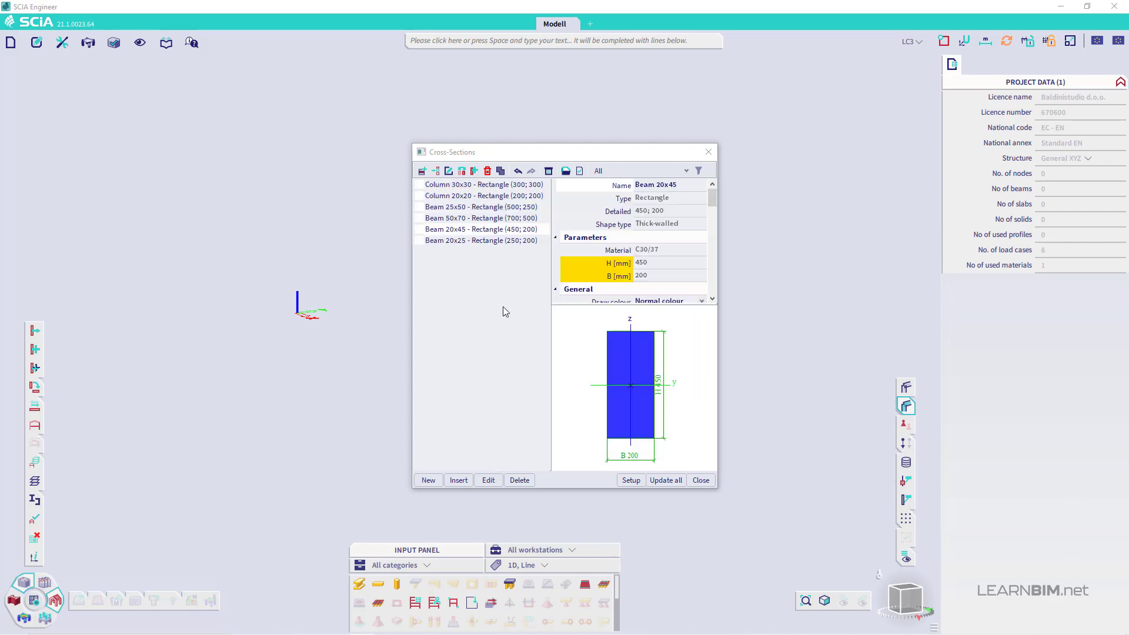